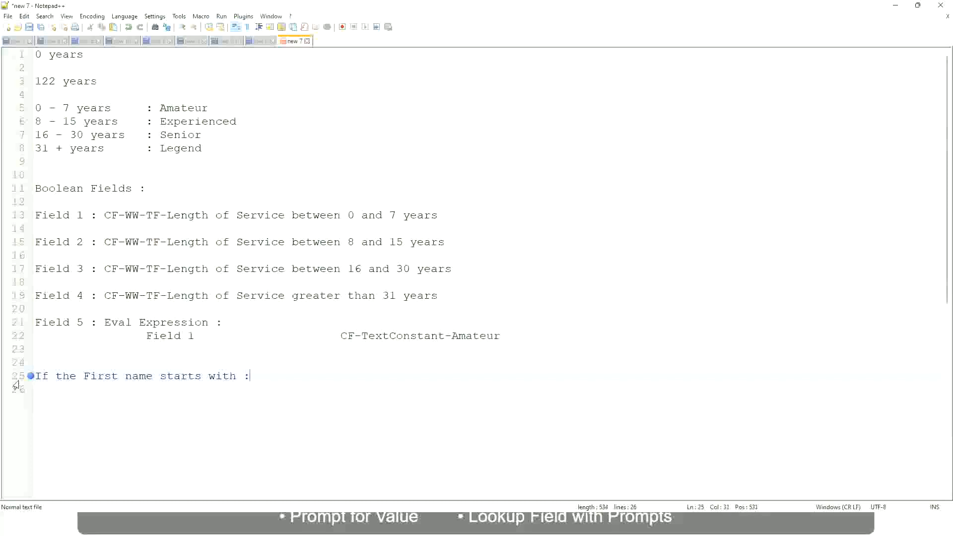
# Complete the first-name rule on line 25 with the range A - G and the result "A Listers".
pyautogui.write('A ')
pyautogui.write('- G')
pyautogui.write('A 1I')
pyautogui.press('BackSpace')
pyautogui.press('BackSpace')
pyautogui.write('Listers')
pyautogui.press('Left')
pyautogui.hotkey('ctrl', 'Left')
pyautogui.write('""')
pyautogui.press('Right')
pyautogui.press('BackSpace')
pyautogui.press('Right')
pyautogui.press('Return')
pyautogui.write('"')
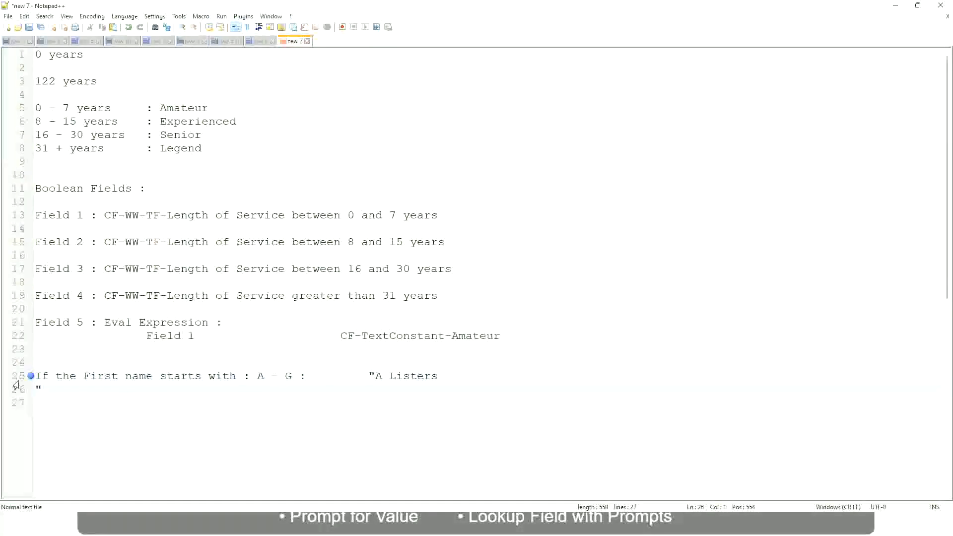
pyautogui.press('BackSpace')
pyautogui.press('BackSpace')
pyautogui.write('"')
# Add a second first-name rule below it for the range H - P with the result "His Majesty".
pyautogui.press('Return')
pyautogui.write('B')
pyautogui.press('BackSpace')
pyautogui.write('H -')
pyautogui.write('P')
pyautogui.press('Tab')
pyautogui.press('Tab')
pyautogui.press('Tab')
pyautogui.press('Tab')
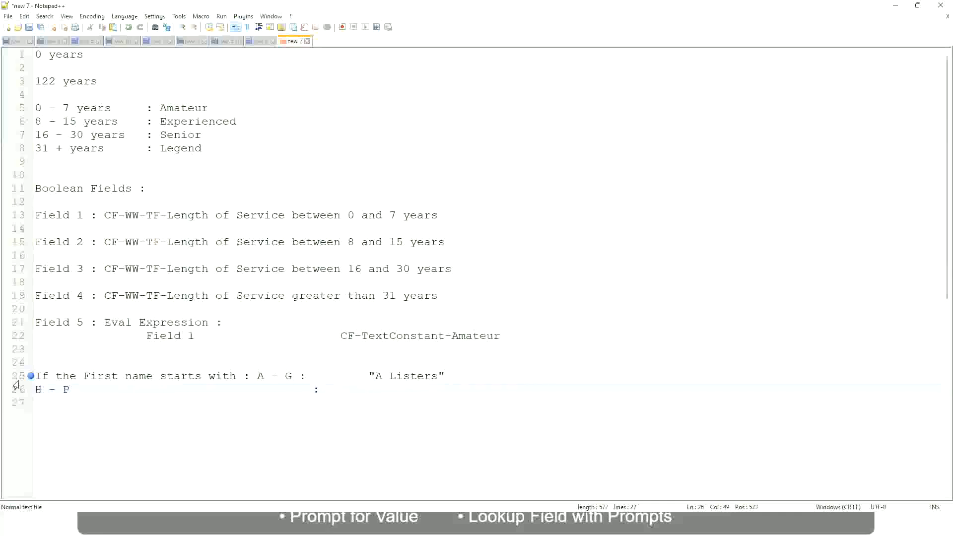
pyautogui.write('"His Majesty""')
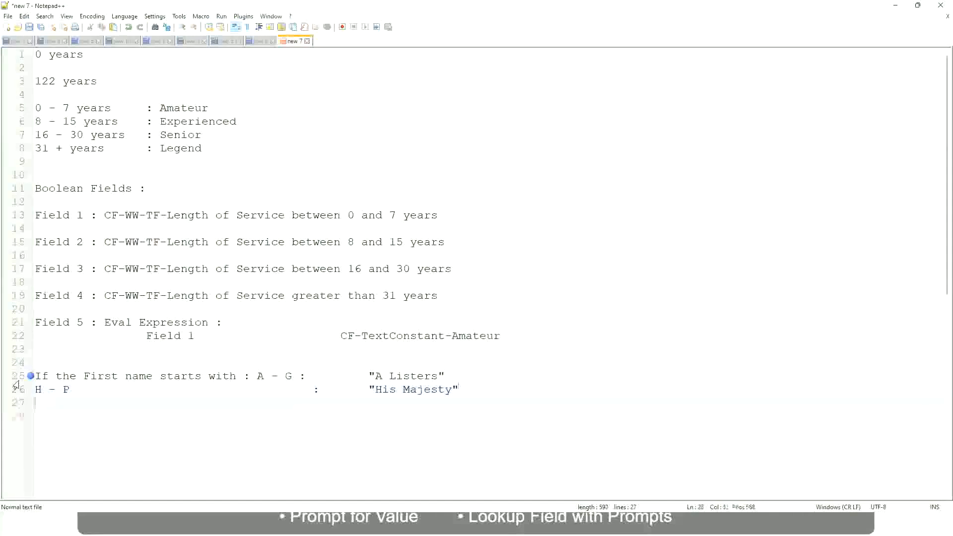
pyautogui.press('BackSpace')
# Add a third first-name rule for the range L - Z with the result "Lords", aligned with the lines above.
pyautogui.press('Return')
pyautogui.write('L')
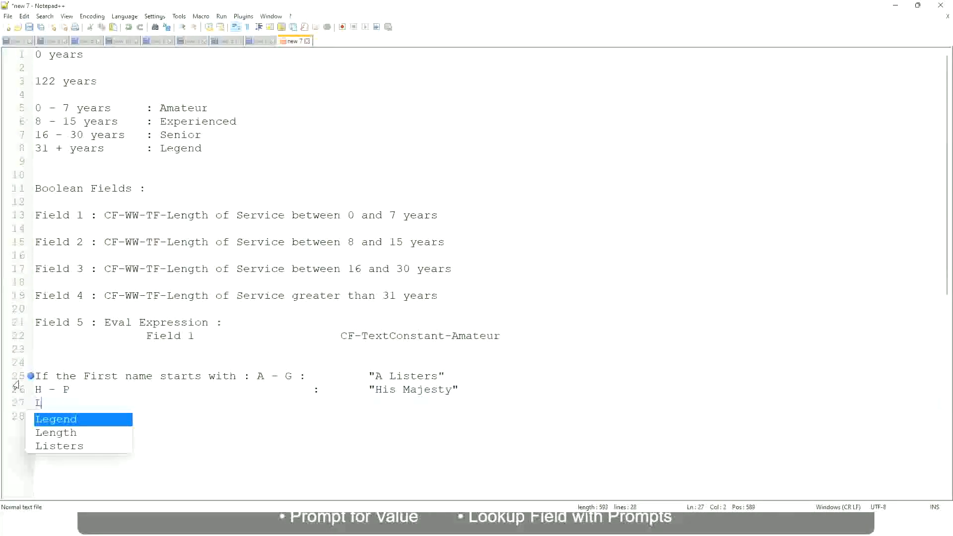
pyautogui.write(' - Z')
pyautogui.press('Tab')
pyautogui.press('Tab')
pyautogui.press('Tab')
pyautogui.press('Tab')
pyautogui.press('Tab')
pyautogui.press('Tab')
pyautogui.press('Tab')
pyautogui.press('Tab')
pyautogui.press('Tab')
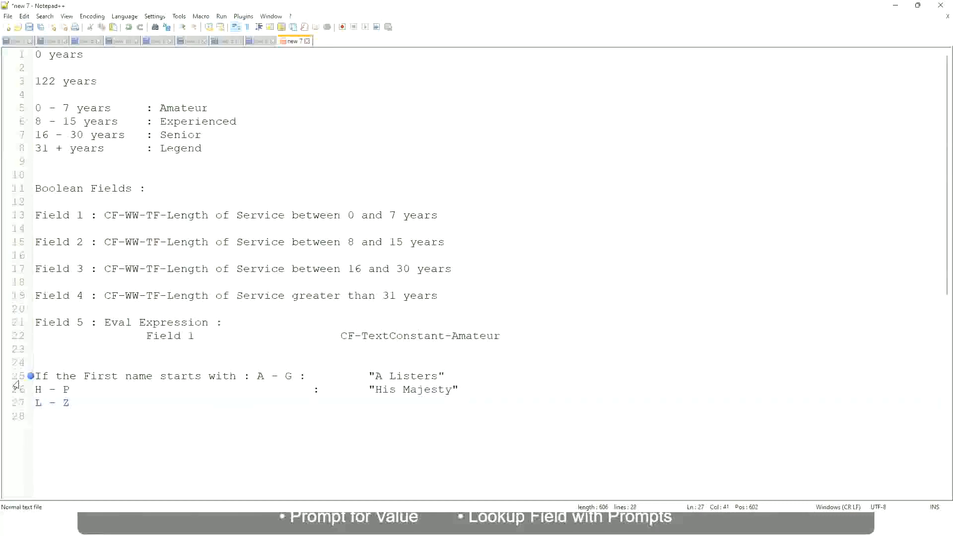
pyautogui.write(':')
pyautogui.press('Tab')
pyautogui.write('"Lords')
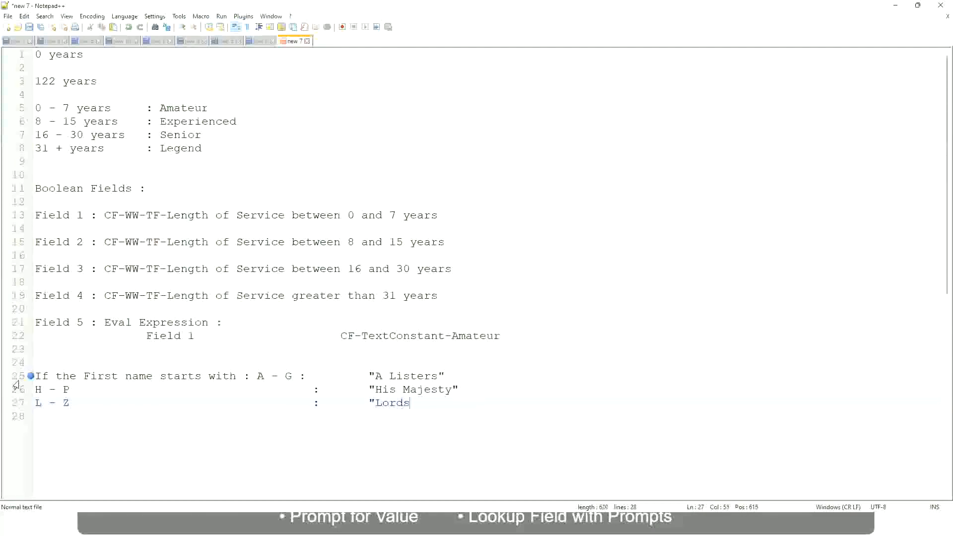
pyautogui.write('""')
pyautogui.press('BackSpace')
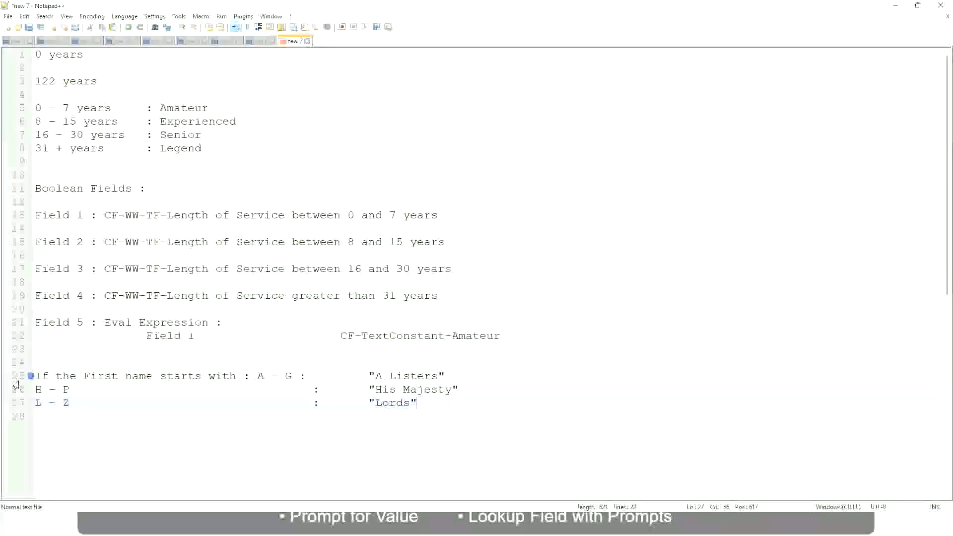
pyautogui.click(426, 405)
pyautogui.moveTo(414, 403); pyautogui.dragTo(458, 377)
pyautogui.click(392, 376)
pyautogui.click(430, 391)
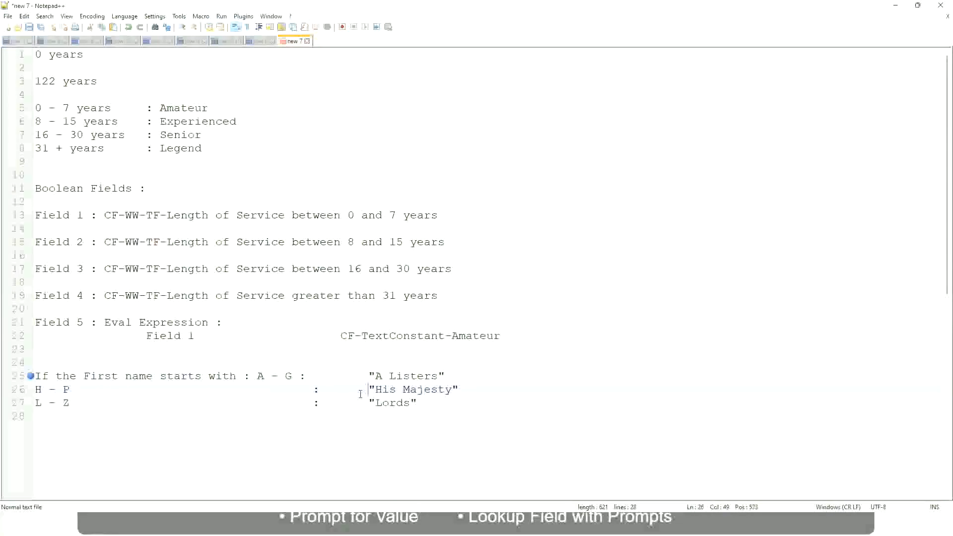
# Replace the three first-name rules on lines 25 to 27 with a new line starting with "If".
pyautogui.moveTo(433, 406); pyautogui.dragTo(32, 376)
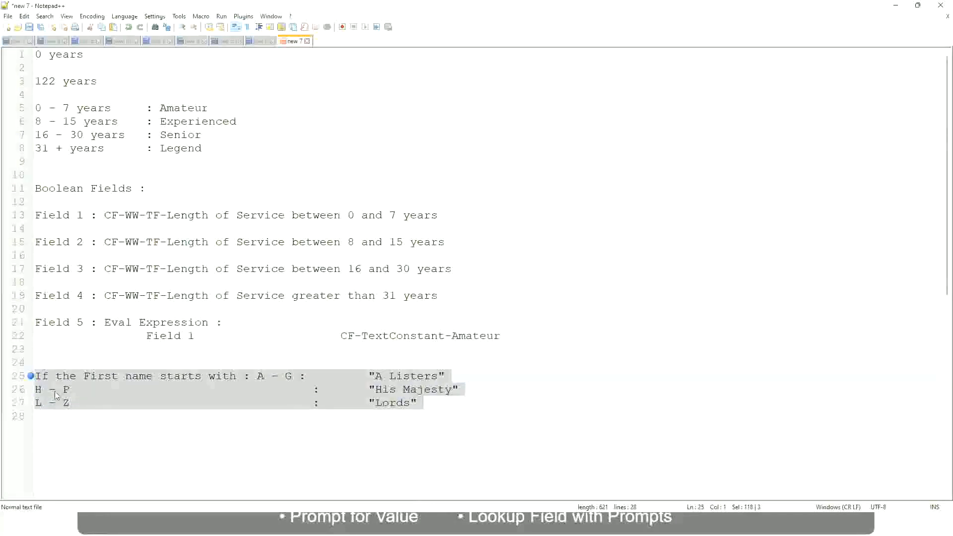
pyautogui.write('If')
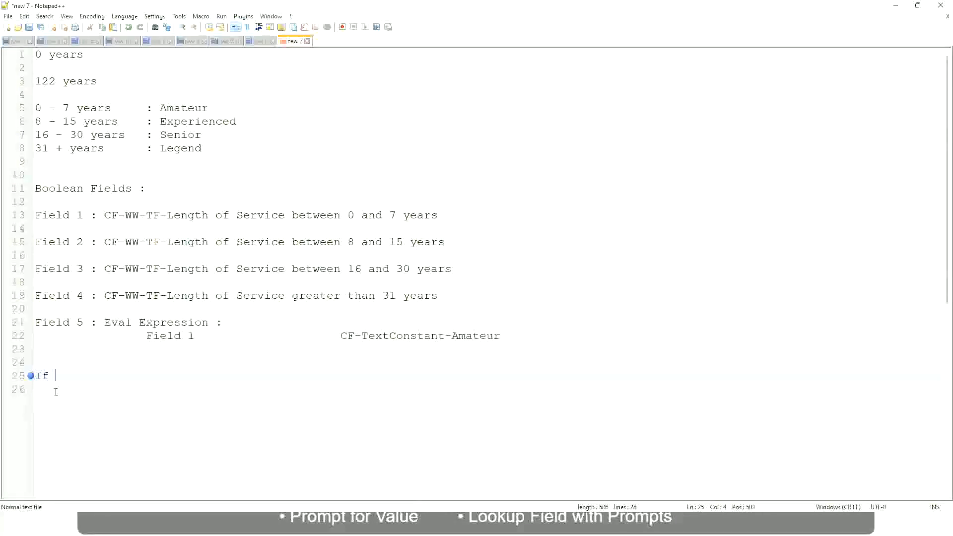
pyautogui.write(' Prior E')
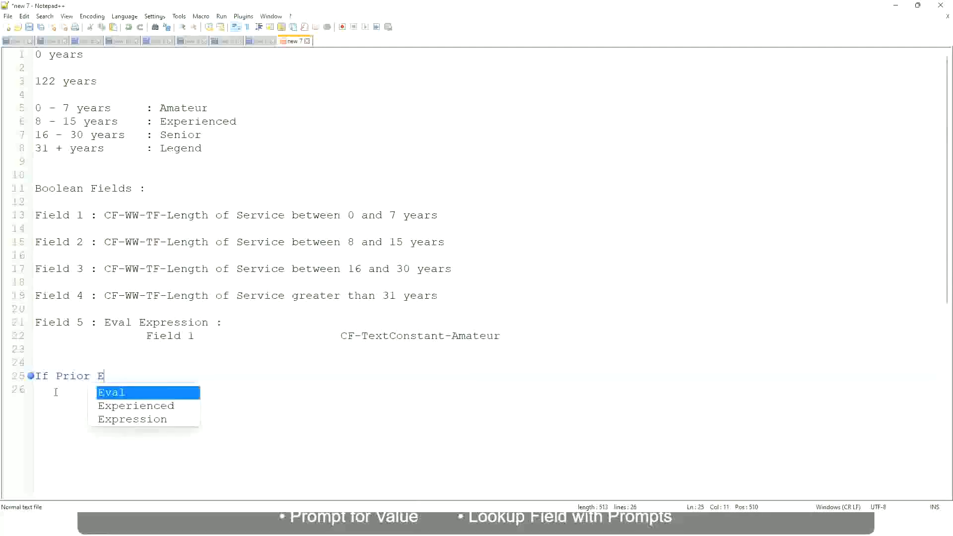
pyautogui.write('xperience')
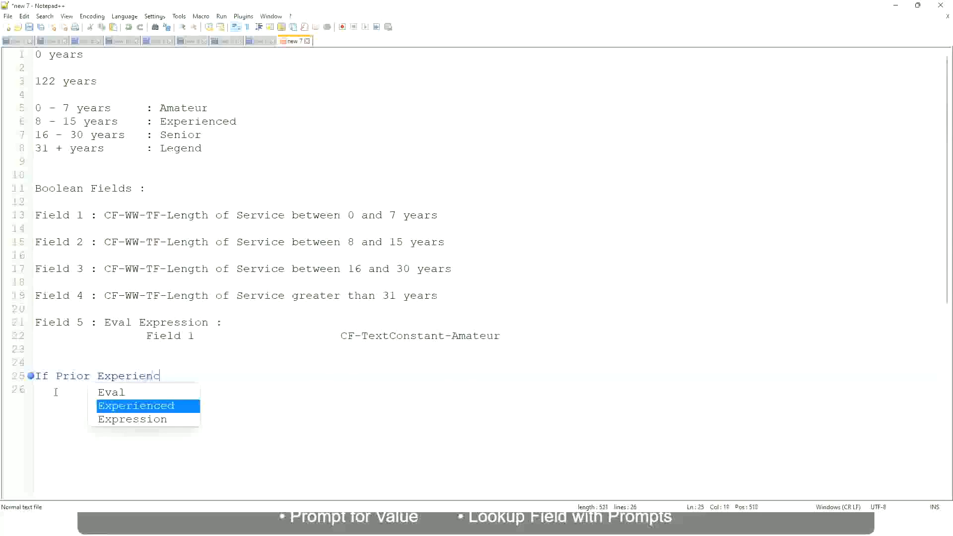
pyautogui.press('BackSpace')
pyautogui.press('BackSpace')
pyautogui.press('BackSpace')
pyautogui.press('BackSpace')
pyautogui.press('BackSpace')
pyautogui.press('BackSpace')
pyautogui.press('BackSpace')
pyautogui.press('BackSpace')
pyautogui.press('BackSpace')
pyautogui.press('BackSpace')
pyautogui.press('BackSpace')
pyautogui.press('BackSpace')
pyautogui.press('BackSpace')
pyautogui.press('BackSpace')
pyautogui.press('BackSpace')
pyautogui.press('BackSpace')
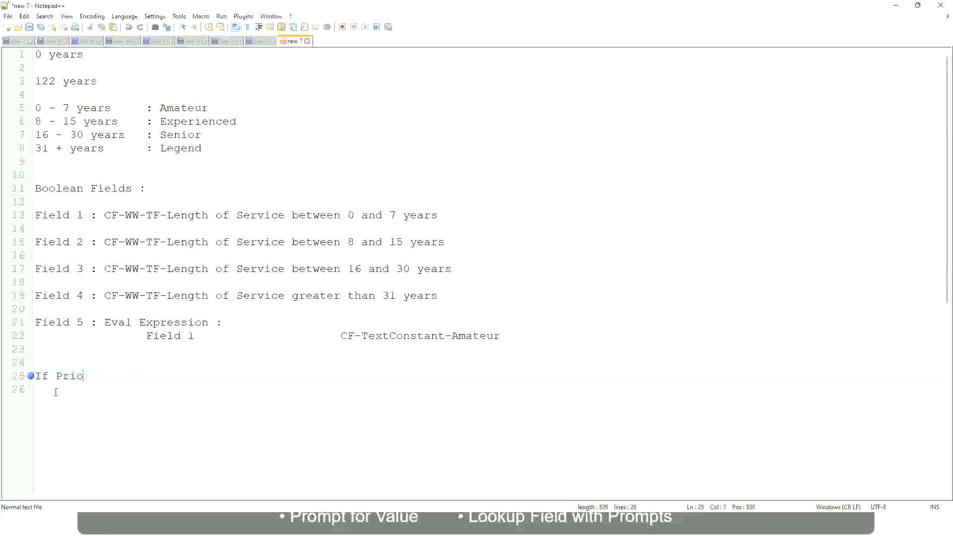
pyautogui.write('Job Profile is ')
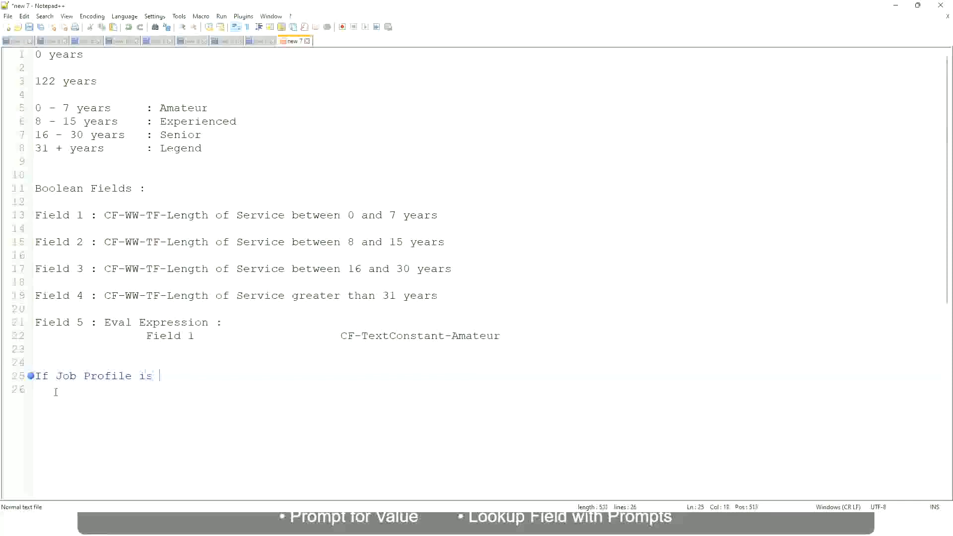
pyautogui.write(': Manager')
pyautogui.press('BackSpace')
pyautogui.press('BackSpace')
pyautogui.press('BackSpace')
pyautogui.press('BackSpace')
pyautogui.press('BackSpace')
pyautogui.press('BackSpace')
pyautogui.press('BackSpace')
pyautogui.press('BackSpace')
pyautogui.press('BackSpace')
pyautogui.press('BackSpace')
pyautogui.press('BackSpace')
pyautogui.press('BackSpace')
pyautogui.press('BackSpace')
pyautogui.press('BackSpace')
pyautogui.press('BackSpace')
pyautogui.press('BackSpace')
pyautogui.press('BackSpace')
pyautogui.press('BackSpace')
pyautogui.press('BackSpace')
pyautogui.press('BackSpace')
# Complete the condition on line 25 to read "If Management Level is Manager or Above".
pyautogui.write('Manage')
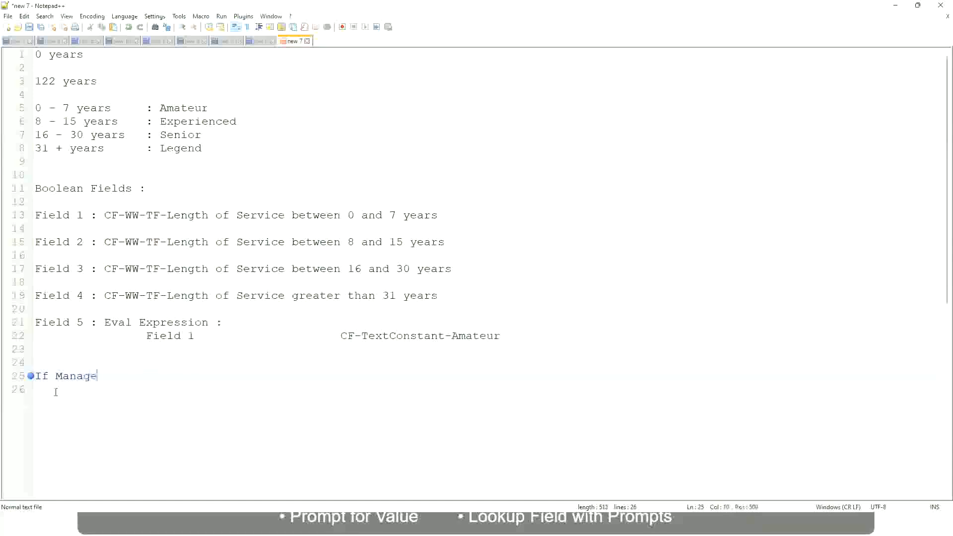
pyautogui.write('ment Level is Manager ')
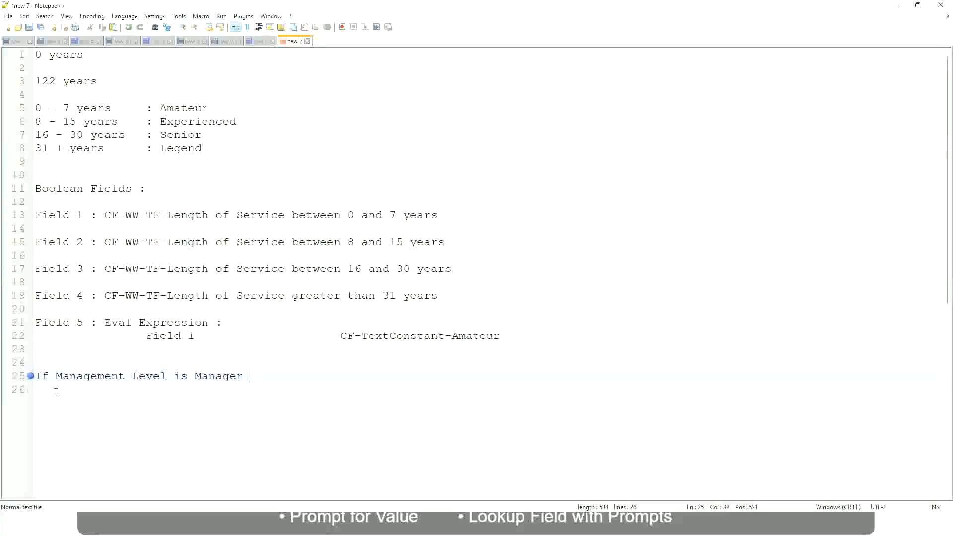
pyautogui.write('or Above')
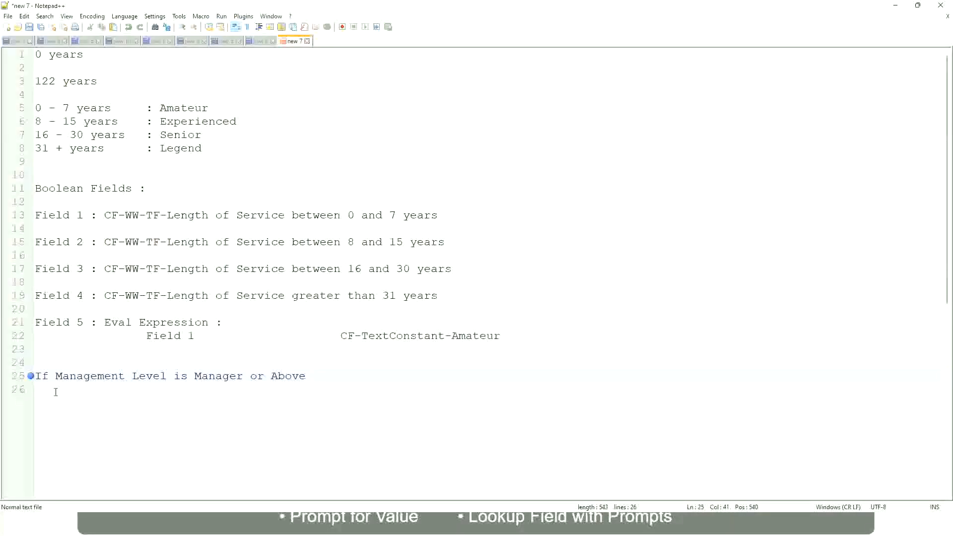
# Add the result "Proposed Allowance Plan : Car Allowance" in a tabbed column after the Manager condition.
pyautogui.press('Tab')
pyautogui.press('Tab')
pyautogui.press('Tab')
pyautogui.press('Tab')
pyautogui.write('Proposed')
pyautogui.write('Allowance ')
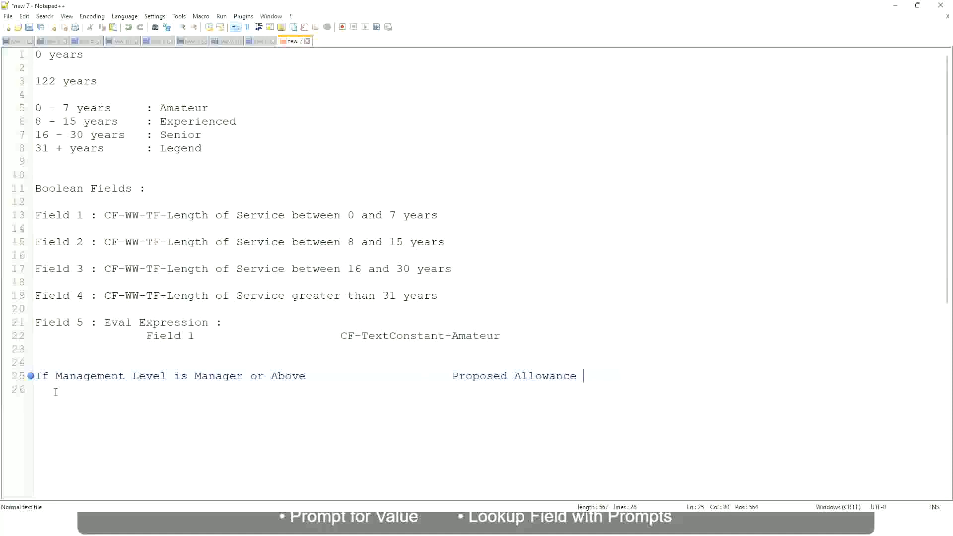
pyautogui.write('Plan')
pyautogui.write(': Car Allowance')
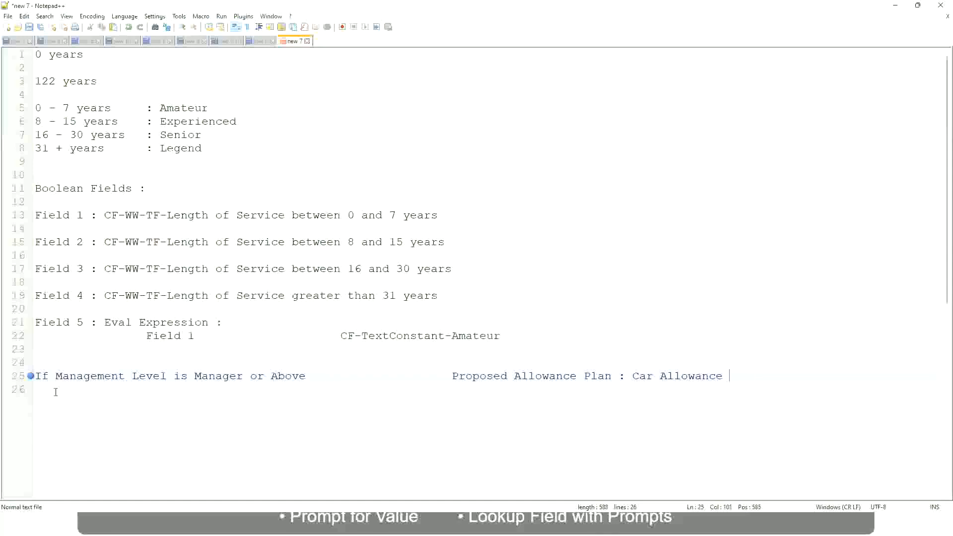
# Start a second rule on a new line with "If Management Level is".
pyautogui.press('Return')
pyautogui.write('If Management Level is')
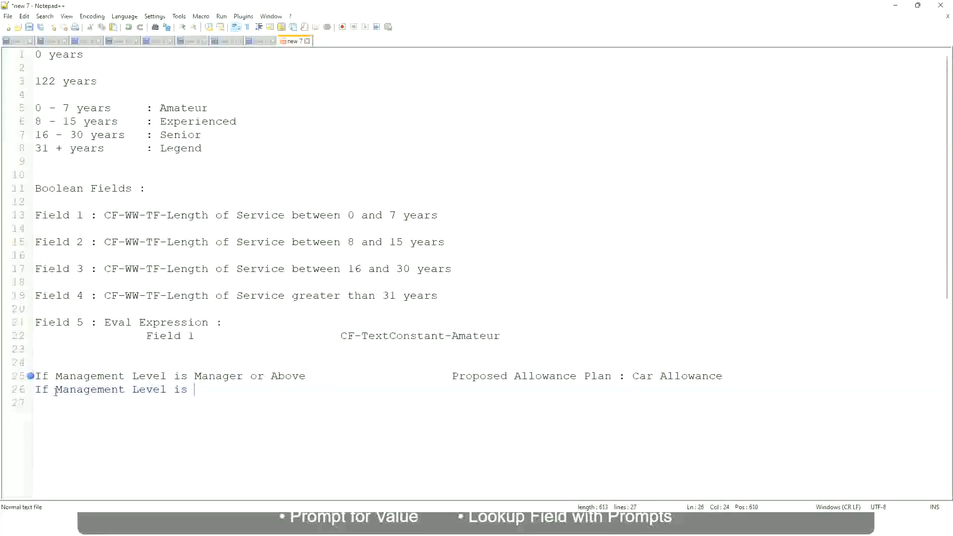
# Remove "or Above" from the Manager condition on line 25.
pyautogui.press('Up')
pyautogui.press('Right')
pyautogui.press('Right')
pyautogui.press('Right')
pyautogui.press('Right')
pyautogui.press('Right')
pyautogui.press('Right')
pyautogui.press('Right')
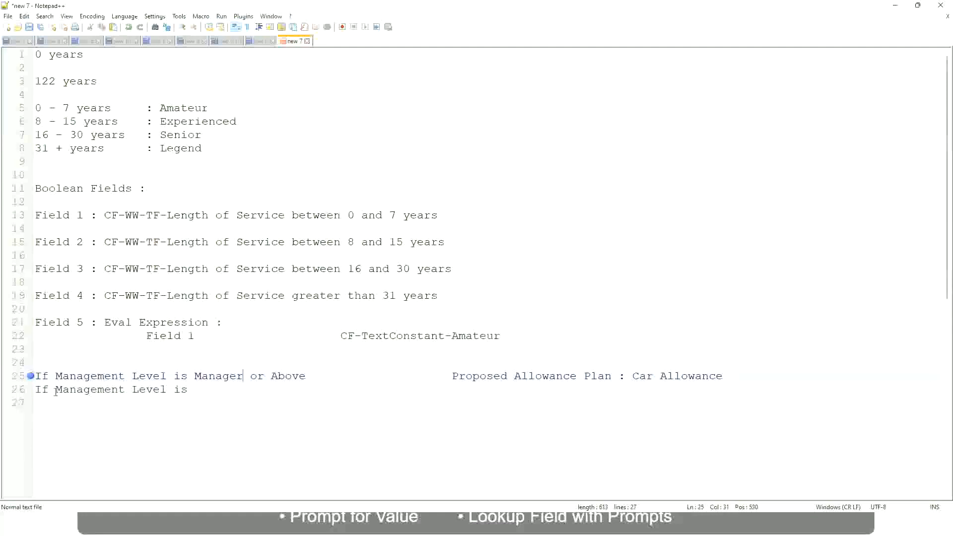
pyautogui.hotkey('shift', 'Right')
pyautogui.hotkey('shift', 'Right')
pyautogui.hotkey('shift', 'Right')
pyautogui.hotkey('shift', 'Right')
pyautogui.hotkey('shift', 'Right')
pyautogui.hotkey('shift', 'Right')
pyautogui.hotkey('shift', 'Right')
pyautogui.hotkey('shift', 'Right')
pyautogui.hotkey('shift', 'Right')
pyautogui.press('Delete')
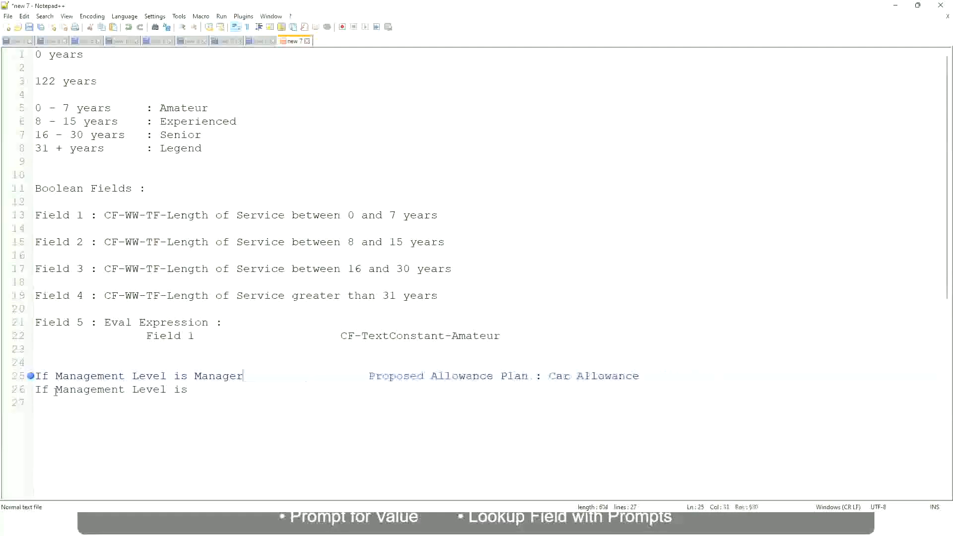
# Complete the second rule with the level Director and the aligned result "Executive Allowance".
pyautogui.press('Down')
pyautogui.write('Director                 ')
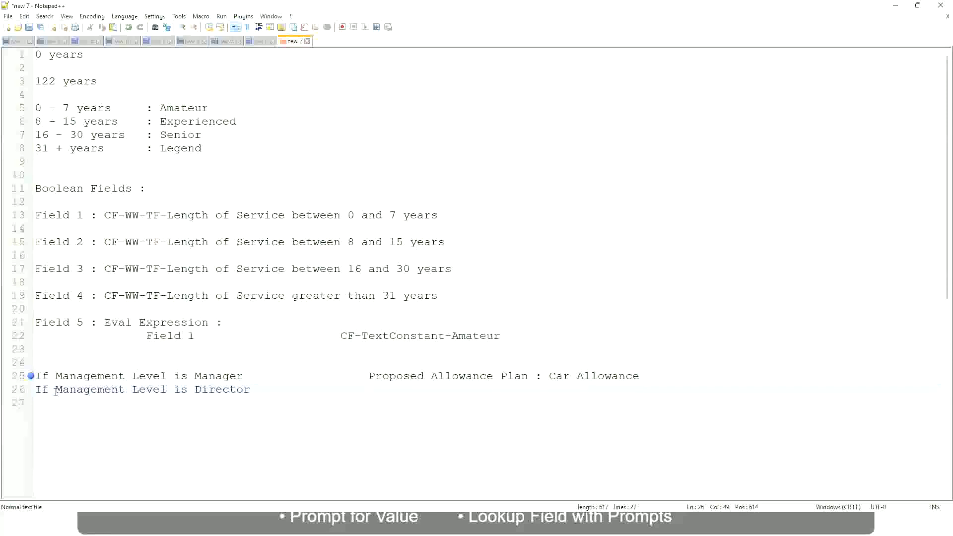
pyautogui.write('Executive ')
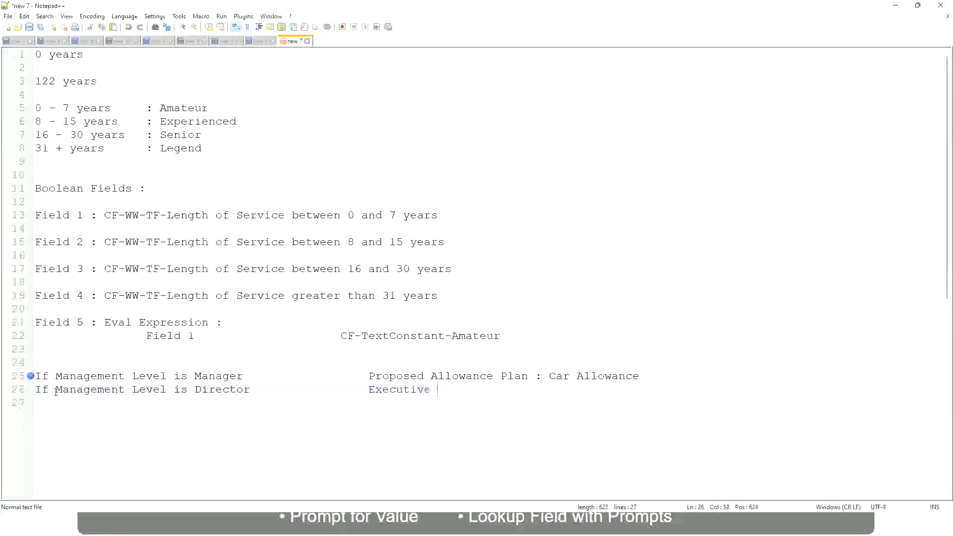
pyautogui.write('Allowance')
# Add a third rule line "If Management Level is CEO" with the aligned result "CEO Allowance".
pyautogui.press('Return')
pyautogui.write('If Management')
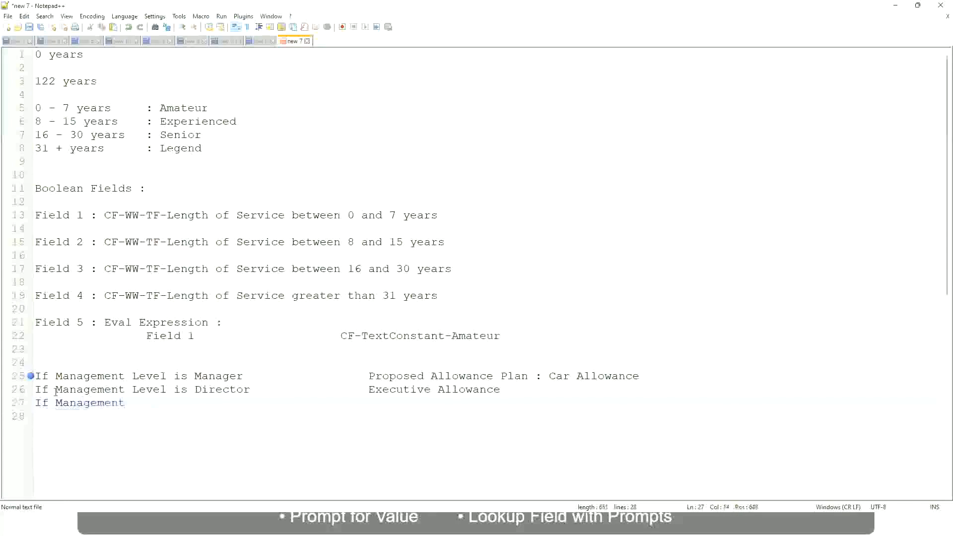
pyautogui.write(' Level is')
pyautogui.press('BackSpace')
pyautogui.press('BackSpace')
pyautogui.write('le')
pyautogui.press('BackSpace')
pyautogui.press('BackSpace')
pyautogui.write('Le')
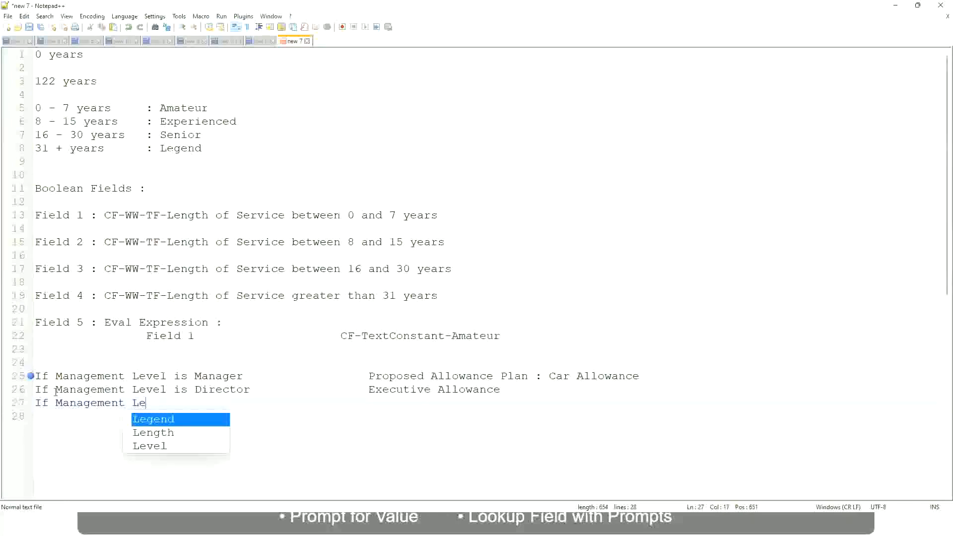
pyautogui.press('Down')
pyautogui.press('Down')
pyautogui.press('Return')
pyautogui.write('is ')
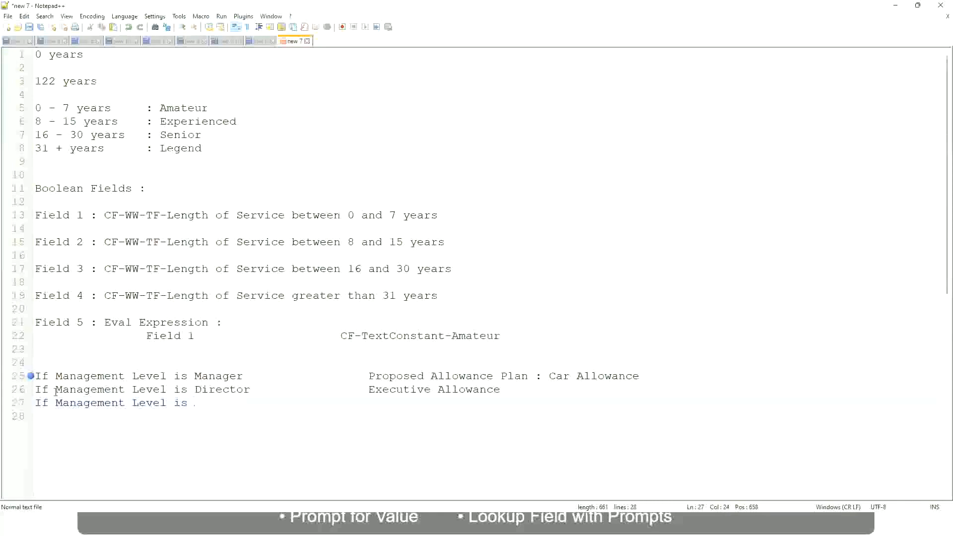
pyautogui.write('CEO')
pyautogui.write('CEO Allowance')
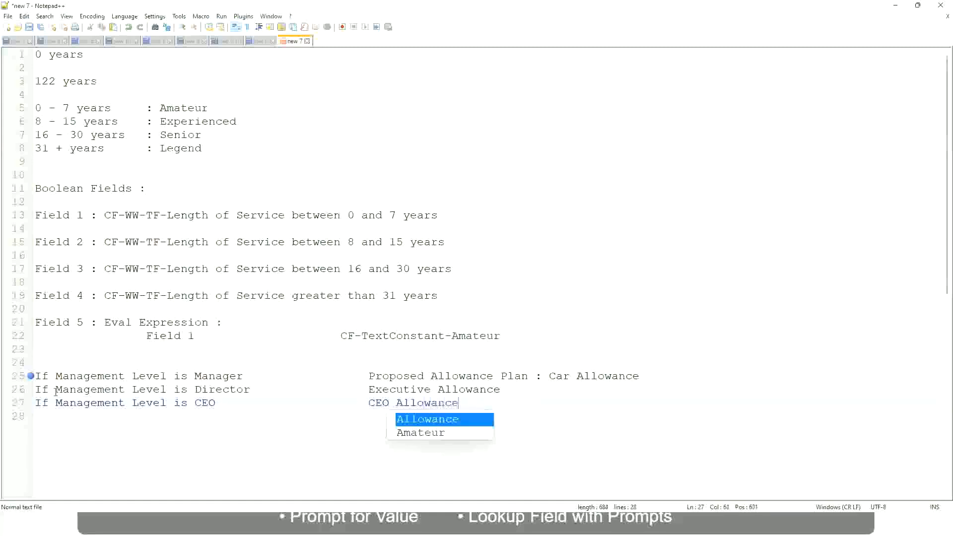
pyautogui.press('Escape')
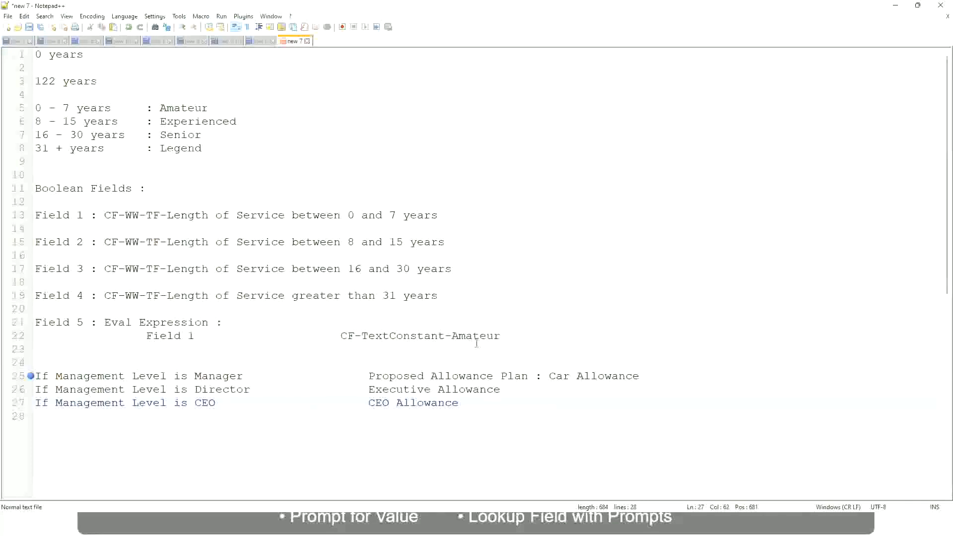
pyautogui.click(549, 376)
pyautogui.moveTo(549, 376); pyautogui.dragTo(641, 373)
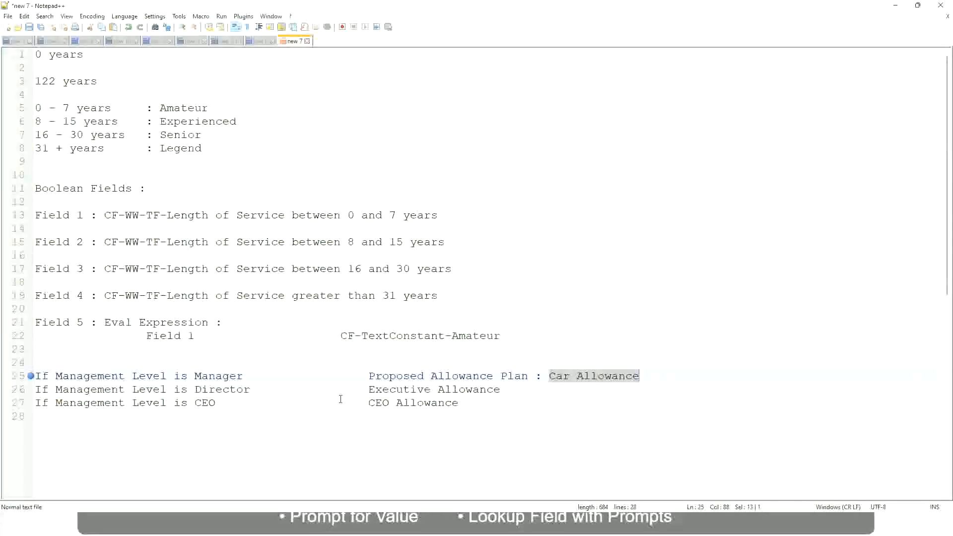
pyautogui.click(446, 376)
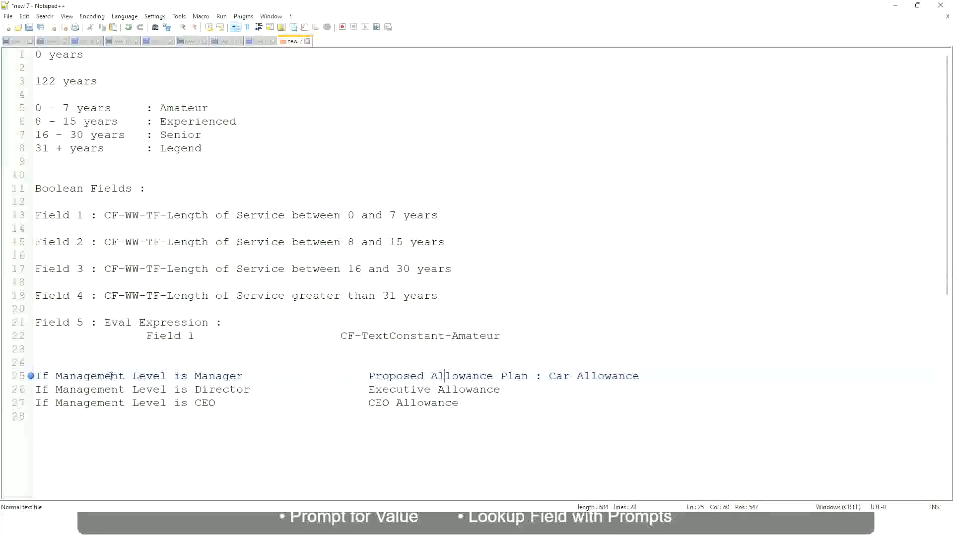
pyautogui.click(193, 376)
# Replace the result of the Manager rule on line 25 with "First Line Manager".
pyautogui.moveTo(369, 376); pyautogui.dragTo(653, 372)
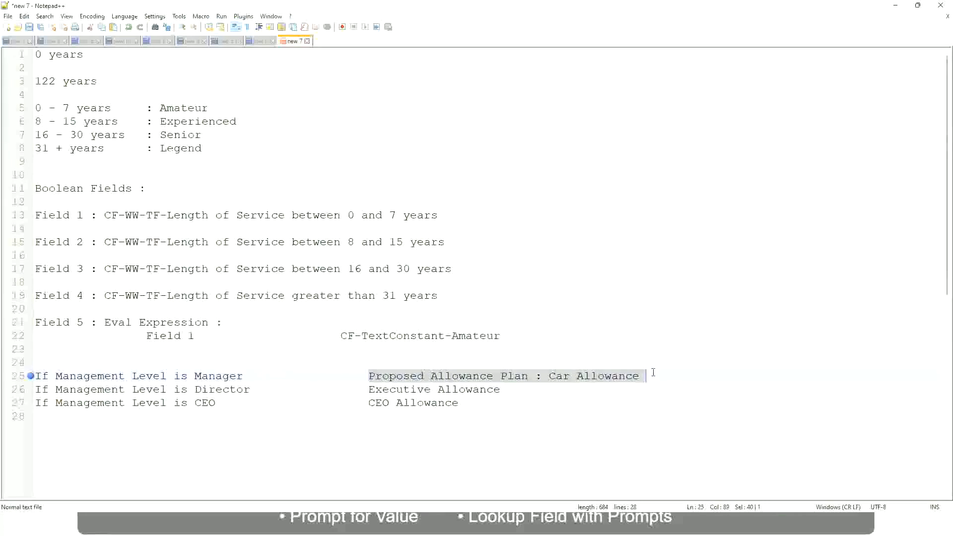
pyautogui.write('Managers')
pyautogui.press('BackSpace')
pyautogui.press('BackSpace')
pyautogui.press('BackSpace')
pyautogui.press('BackSpace')
pyautogui.press('BackSpace')
pyautogui.press('BackSpace')
pyautogui.press('BackSpace')
pyautogui.press('BackSpace')
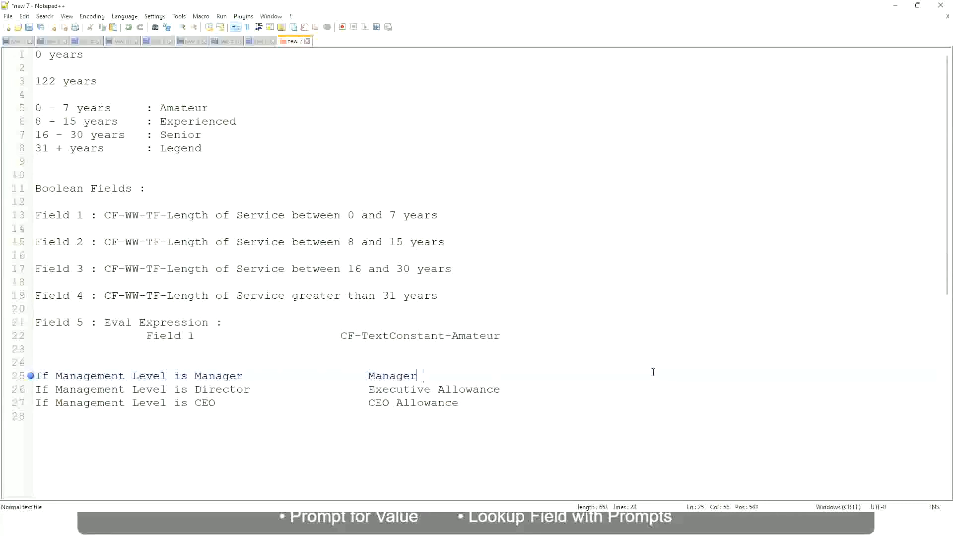
pyautogui.write('First Line Ma')
pyautogui.write('nager')
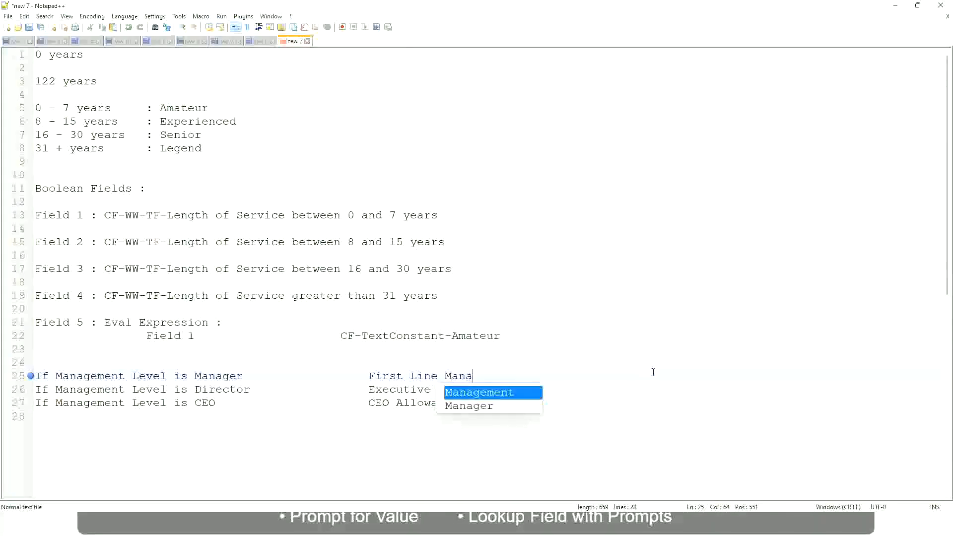
# Insert "Name of the" in front of the Manager rule's result on line 25.
pyautogui.press('Left')
pyautogui.press('Left')
pyautogui.press('Left')
pyautogui.press('Left')
pyautogui.press('Left')
pyautogui.press('Left')
pyautogui.press('Left')
pyautogui.press('Left')
pyautogui.press('Left')
pyautogui.press('Left')
pyautogui.press('Left')
pyautogui.press('Left')
pyautogui.press('Left')
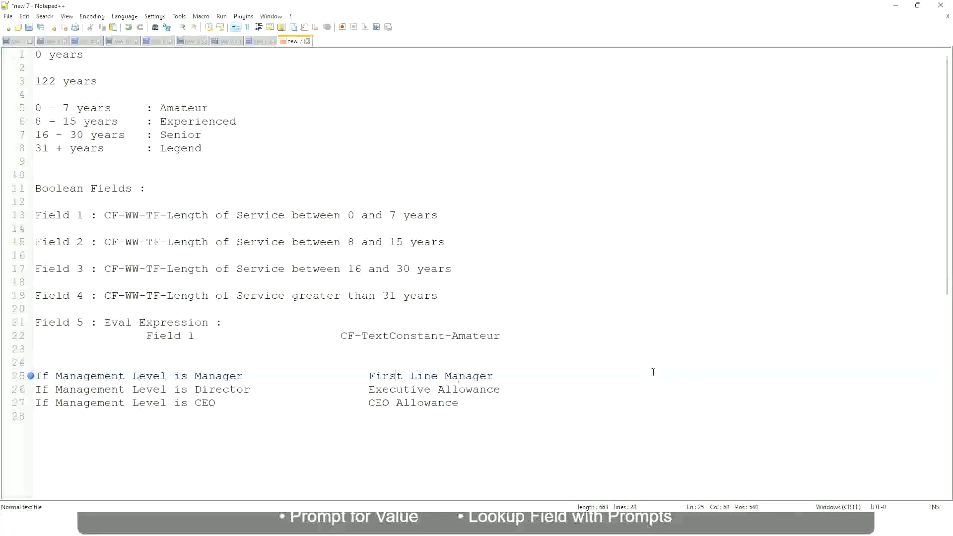
pyautogui.write('Name of the')
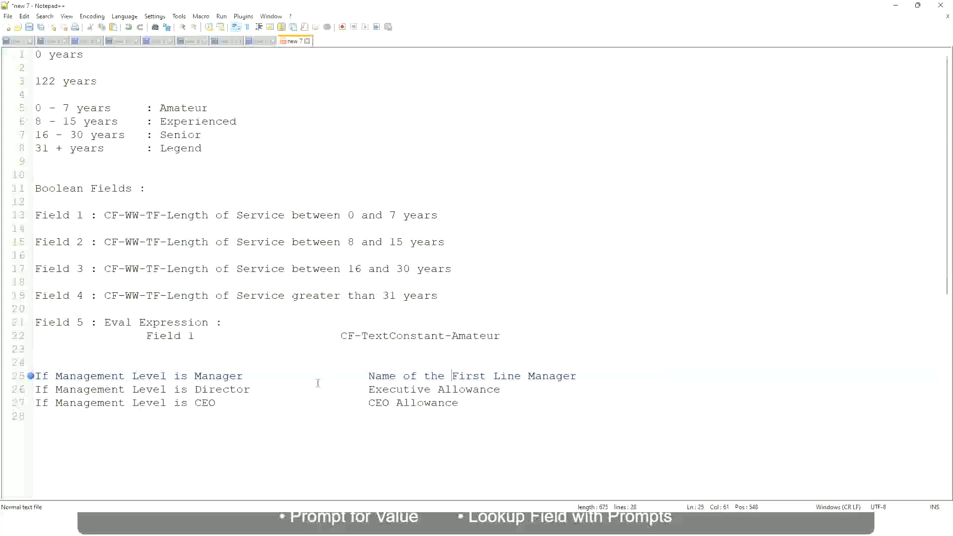
# Replace the Director rule's result on line 26 with the opening words "Name of".
pyautogui.click(369, 393)
pyautogui.moveTo(368, 389); pyautogui.dragTo(501, 389)
pyautogui.write('Name')
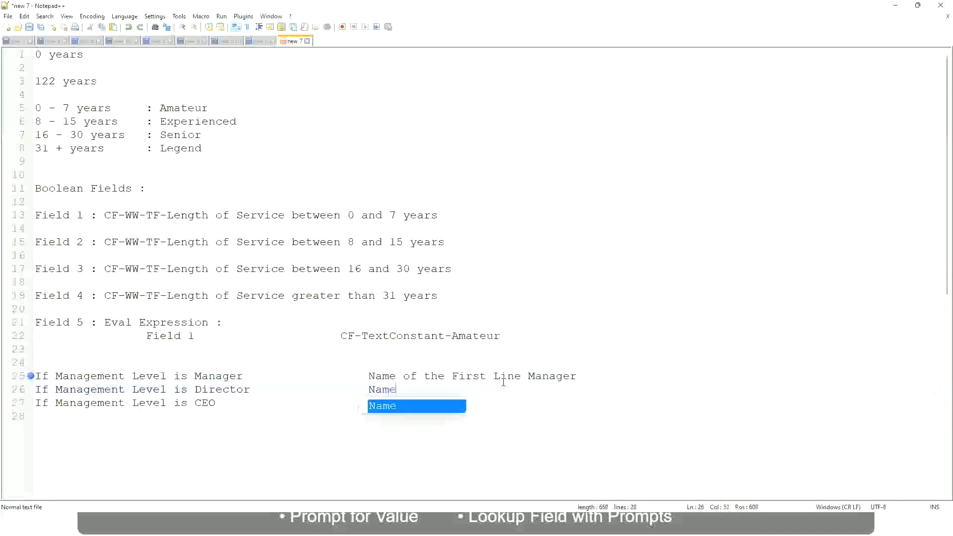
pyautogui.write(' of ')
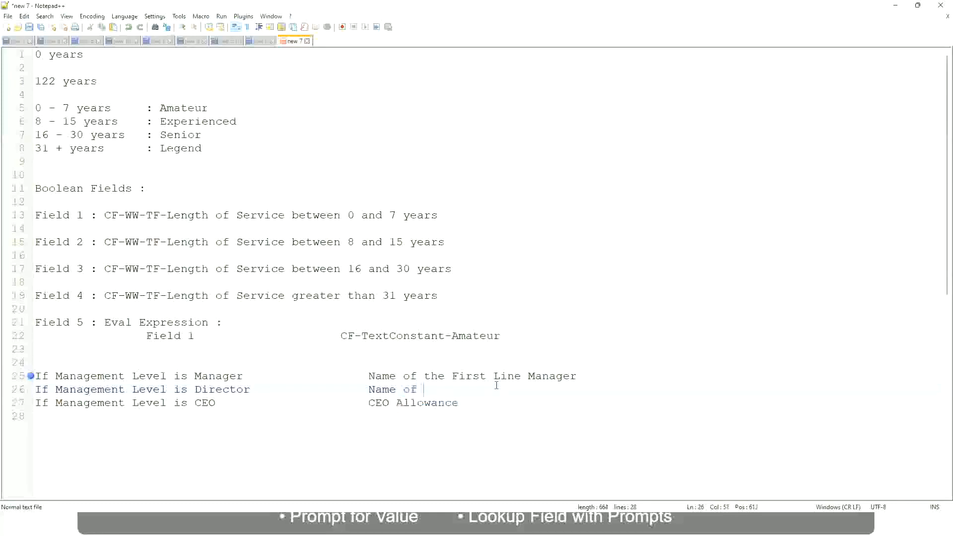
pyautogui.write('First')
pyautogui.press('BackSpace')
pyautogui.press('BackSpace')
pyautogui.press('BackSpace')
pyautogui.press('BackSpace')
pyautogui.press('BackSpace')
pyautogui.press('BackSpace')
# Change "First" to "Second" in the Manager rule's result and complete the Director rule's result as "Name of Manager".
pyautogui.doubleClick(467, 377)
pyautogui.write('Second')
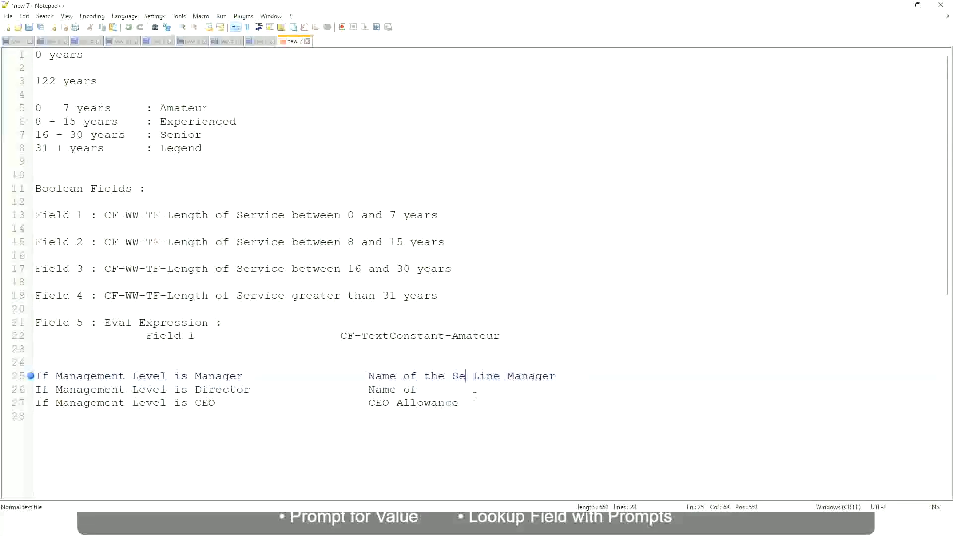
pyautogui.press('BackSpace')
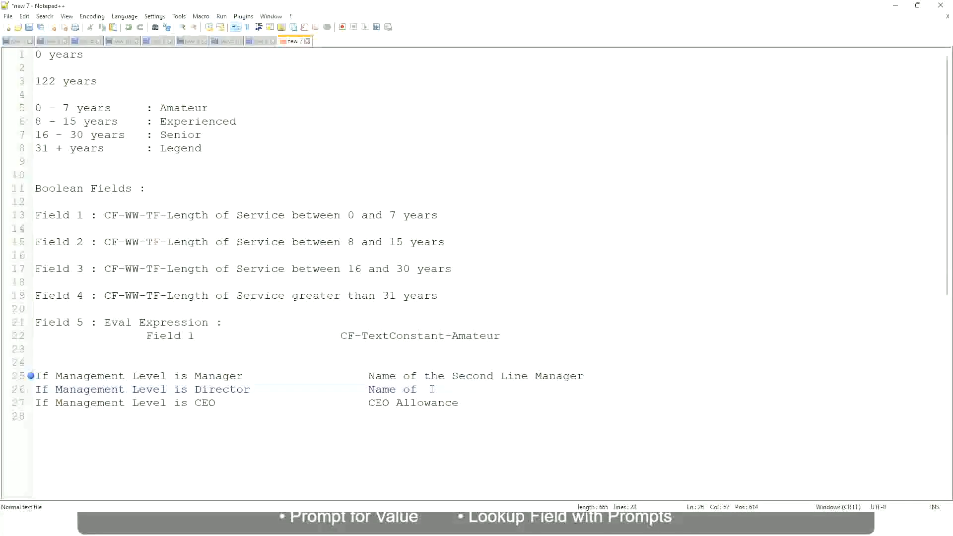
pyautogui.write('Manager')
# Replace the CEO rule's result on line 27 with "name of CEO/Himself/Herself".
pyautogui.moveTo(368, 403); pyautogui.dragTo(472, 403)
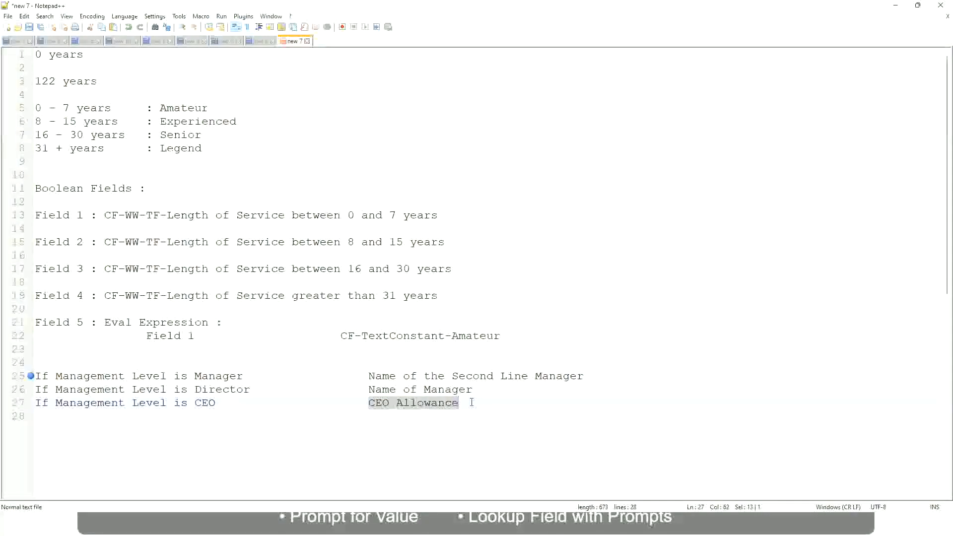
pyautogui.write('name of CEO ')
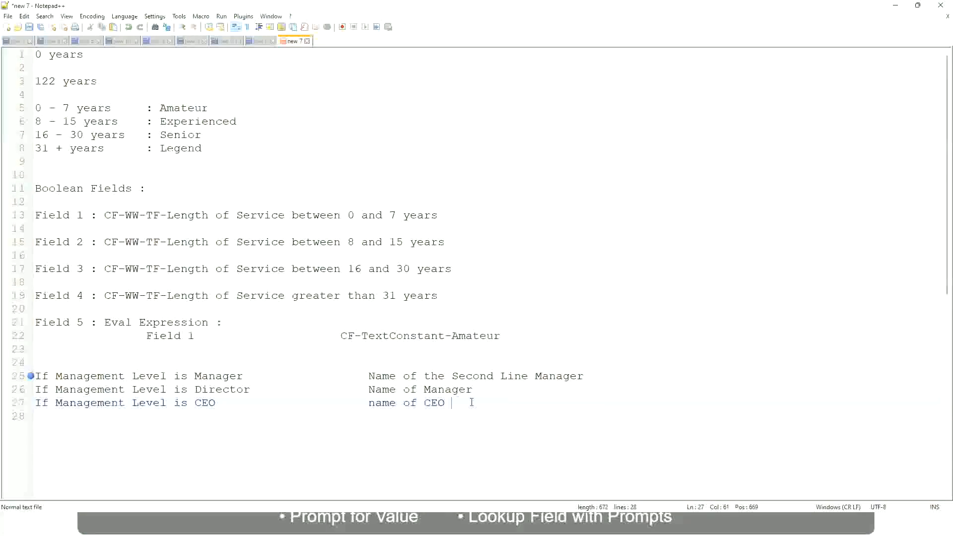
pyautogui.write('/Himself/Herself')
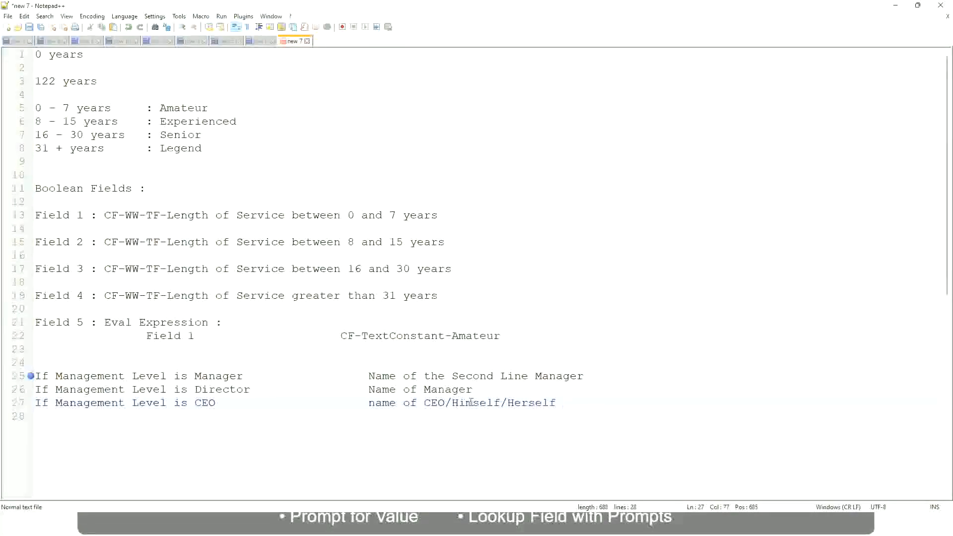
# Review the Manager, Director and CEO conditions on lines 25 to 27 together with their results.
pyautogui.click(348, 407)
pyautogui.click(145, 377)
pyautogui.click(222, 376)
pyautogui.click(235, 389)
pyautogui.click(473, 390)
pyautogui.click(214, 390)
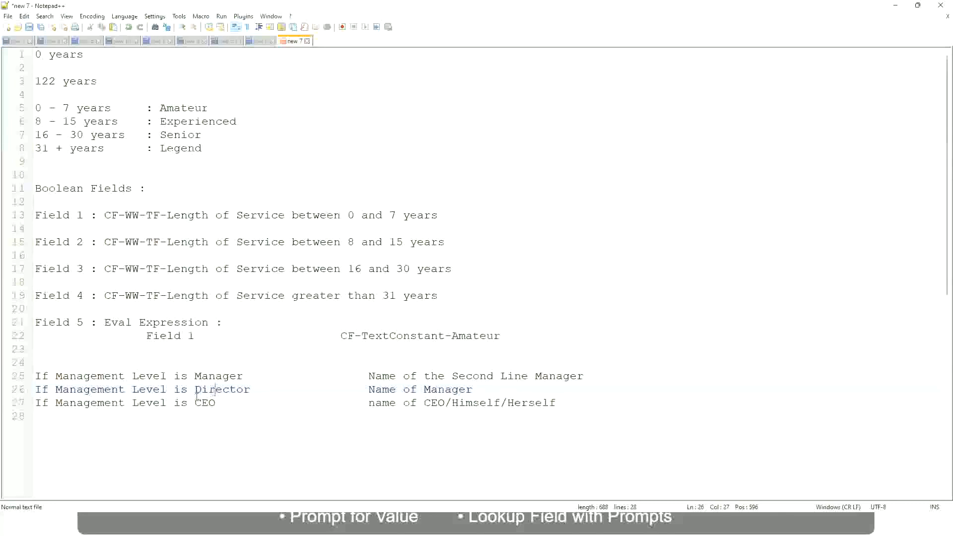
pyautogui.click(206, 404)
pyautogui.click(447, 406)
pyautogui.click(560, 402)
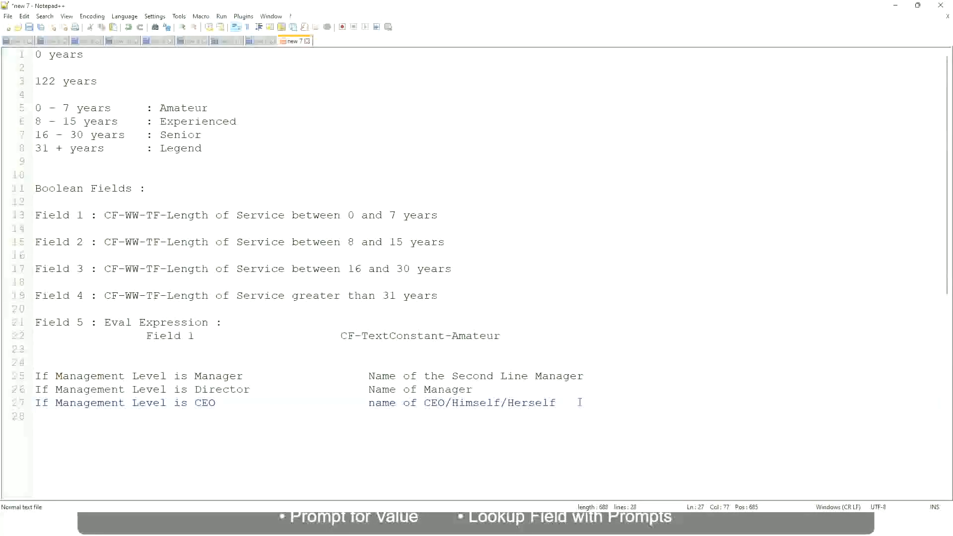
# Examine the three management-level rules as a block, focusing on the result of the Manager rule.
pyautogui.moveTo(571, 403); pyautogui.dragTo(18, 382)
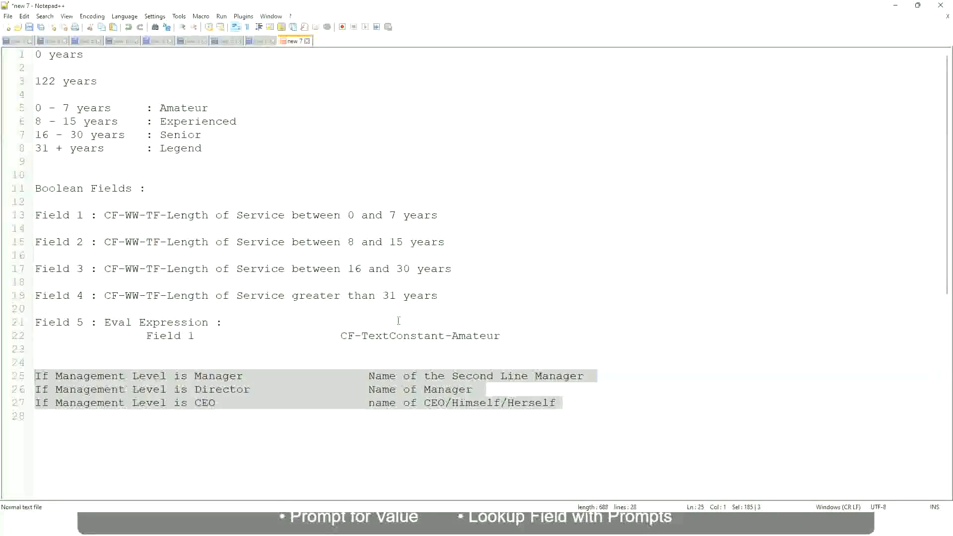
pyautogui.click(403, 377)
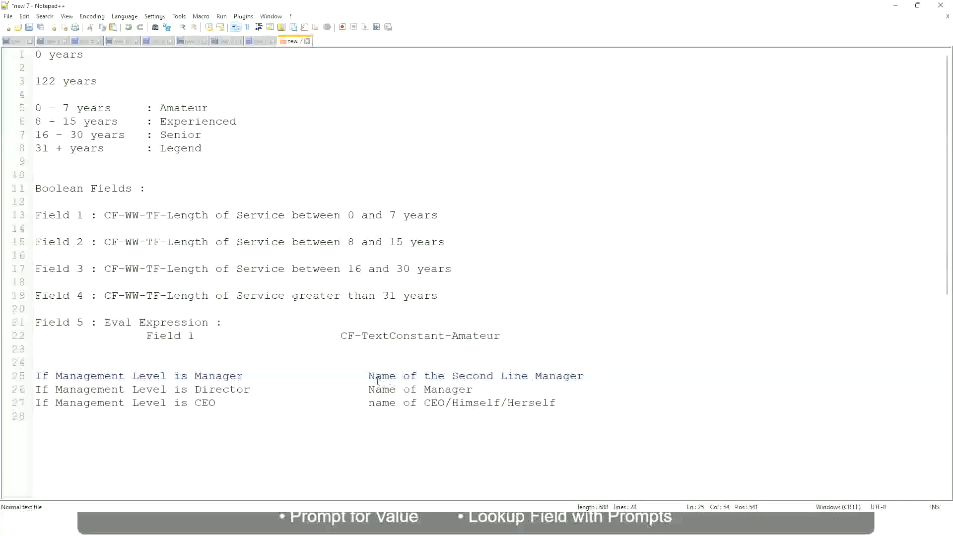
pyautogui.moveTo(368, 376); pyautogui.dragTo(585, 376)
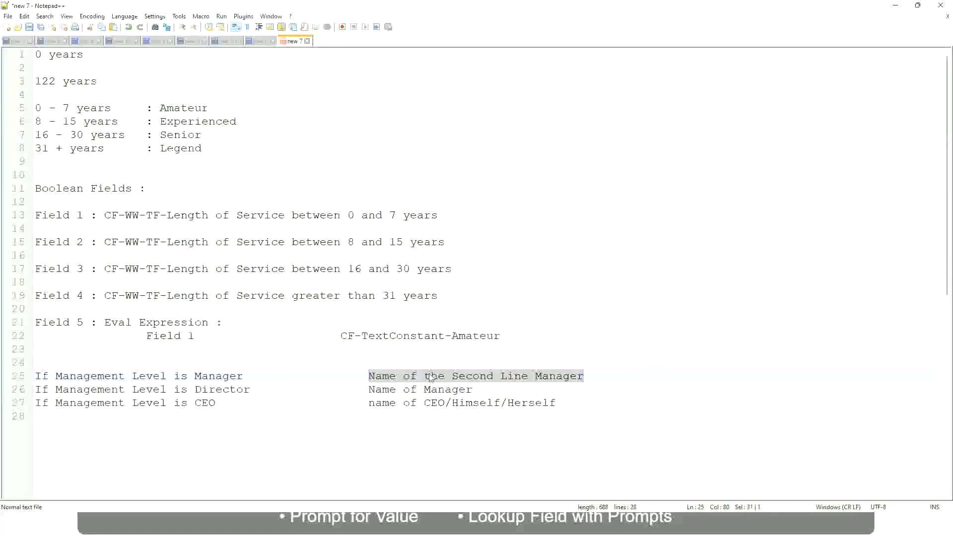
pyautogui.click(447, 383)
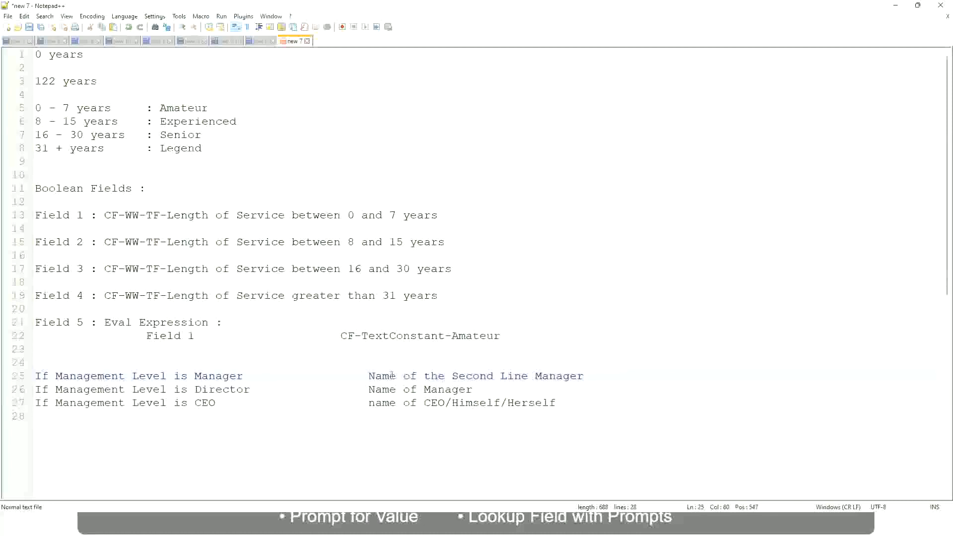
pyautogui.moveTo(369, 376); pyautogui.dragTo(587, 375)
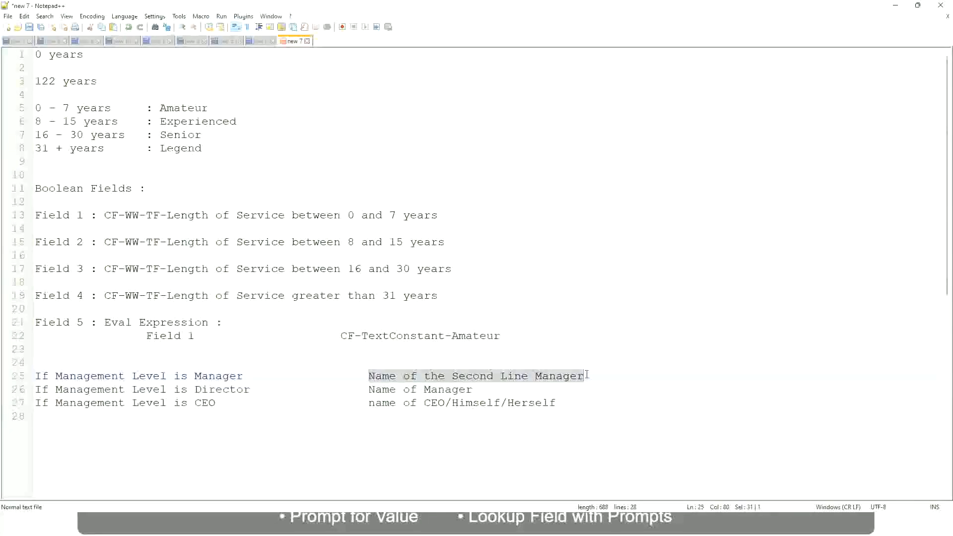
pyautogui.click(489, 379)
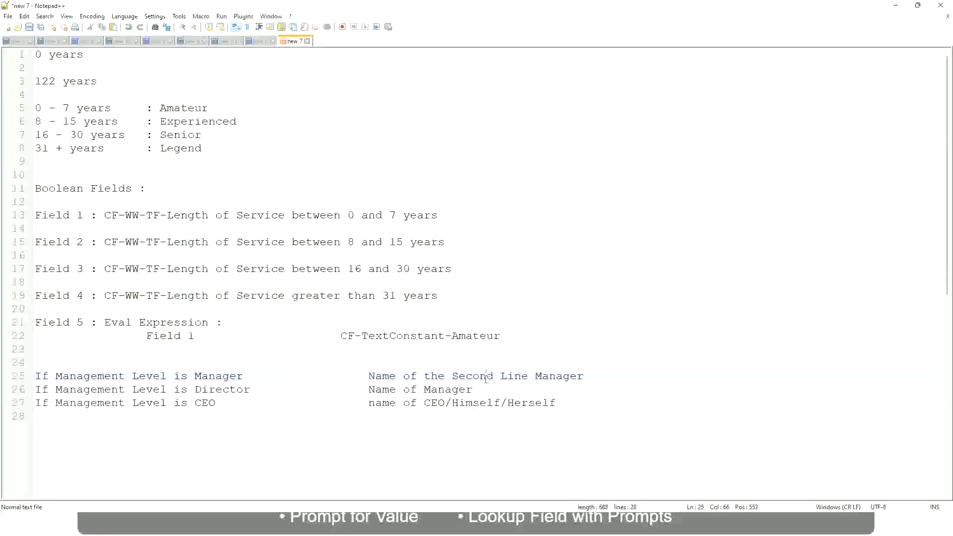
pyautogui.click(249, 376)
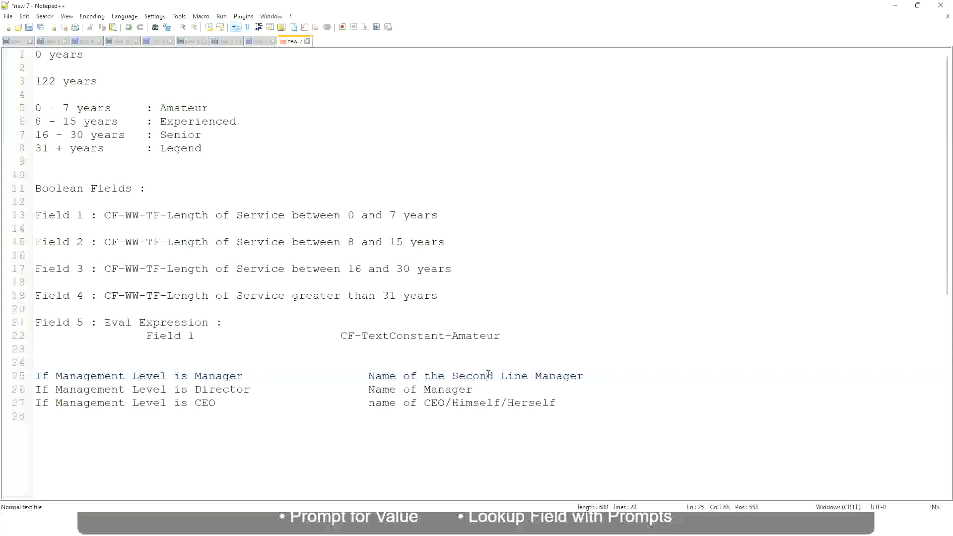
pyautogui.moveTo(522, 376); pyautogui.dragTo(528, 375)
pyautogui.click(599, 373)
pyautogui.click(562, 370)
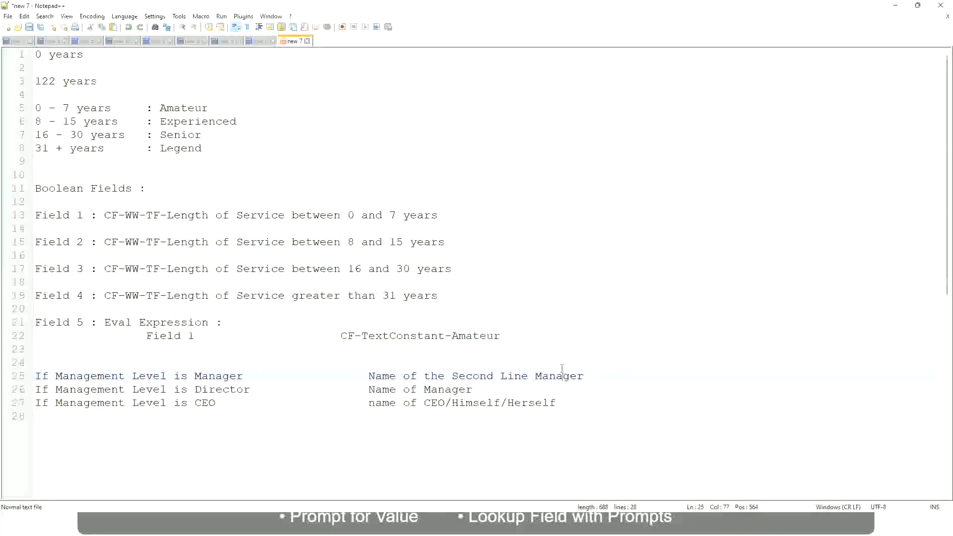
# Compare the fixed experience labels on lines 5 to 8 with the name-based results of the management-level rules.
pyautogui.doubleClick(183, 110)
pyautogui.doubleClick(191, 122)
pyautogui.doubleClick(184, 136)
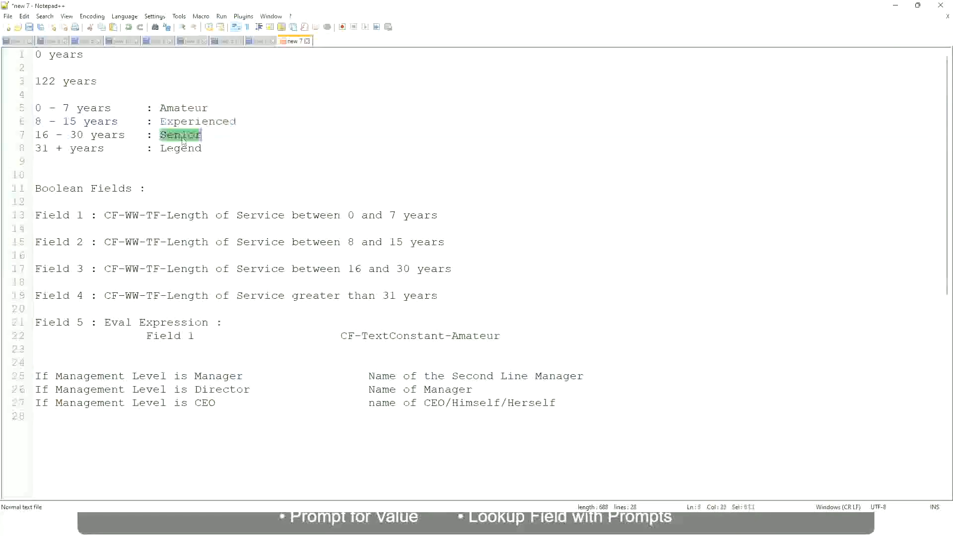
pyautogui.click(180, 148)
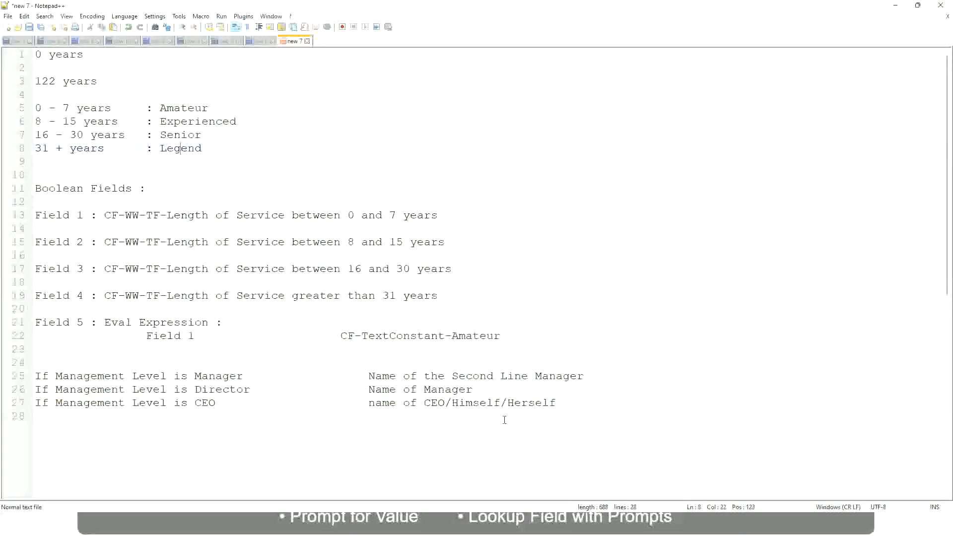
pyautogui.click(486, 403)
pyautogui.click(458, 376)
pyautogui.click(259, 395)
# Switch to Workday and finish the save confirmation of the experience-band Lookup Range Band calculated field.
pyautogui.hotkey('alt', 'Tab')
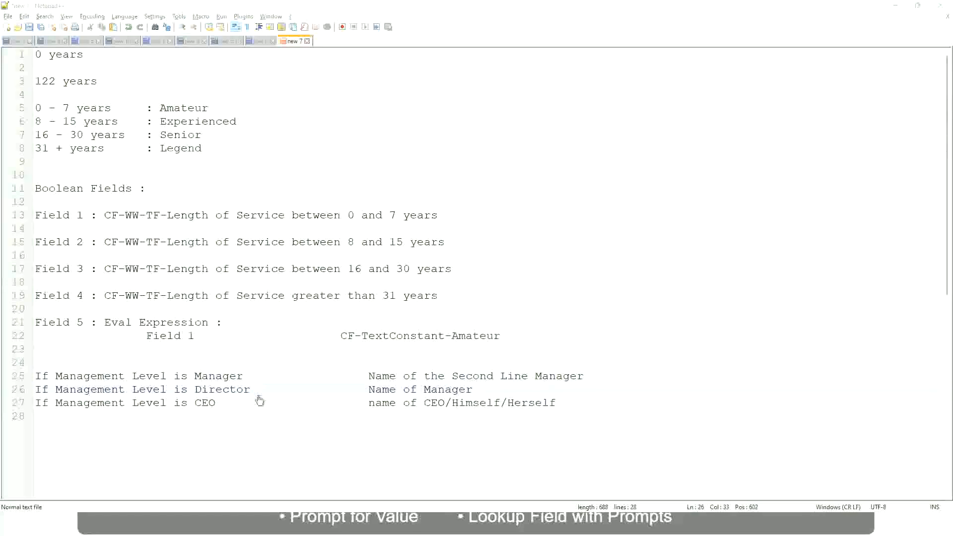
pyautogui.scroll(-4, 348, 173)
pyautogui.scroll(4, 370, 191)
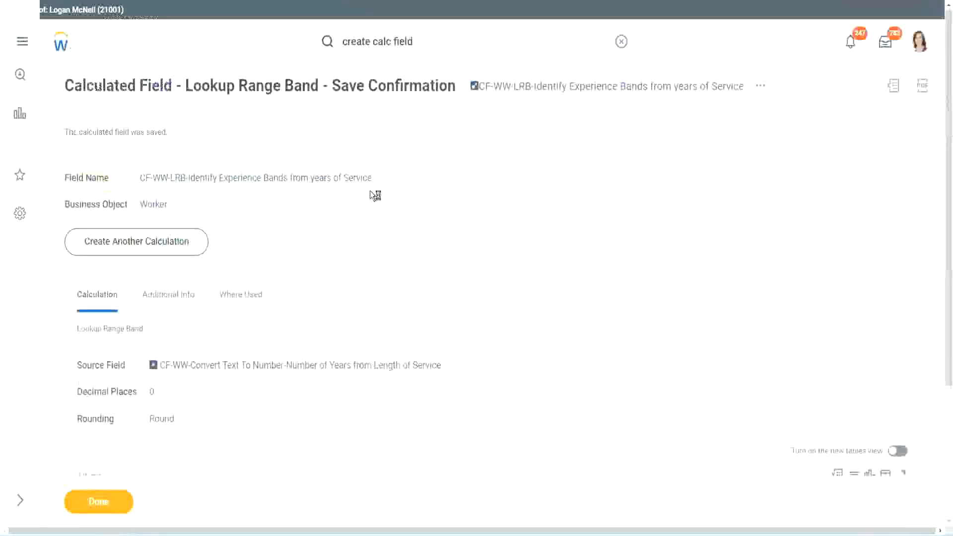
pyautogui.rightClick(558, 92)
pyautogui.click(590, 149)
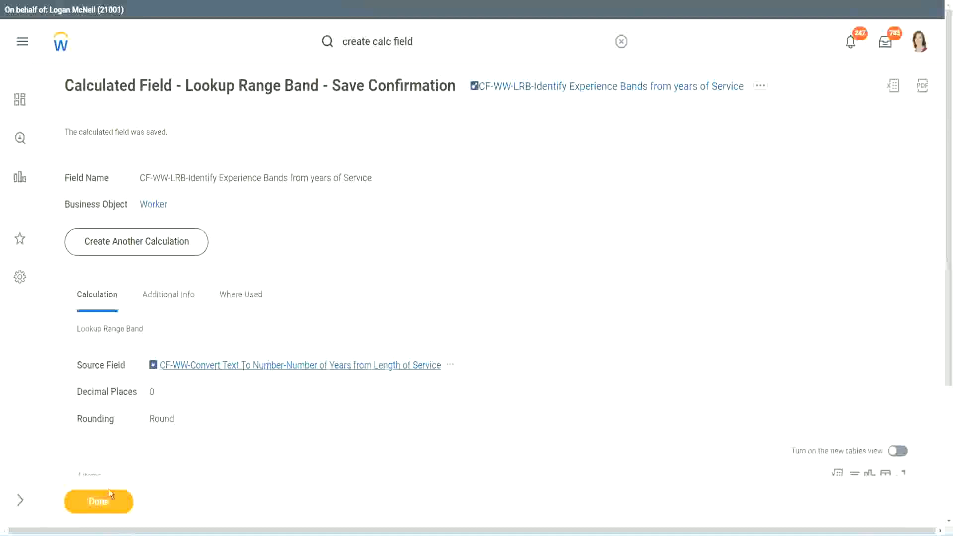
pyautogui.click(97, 503)
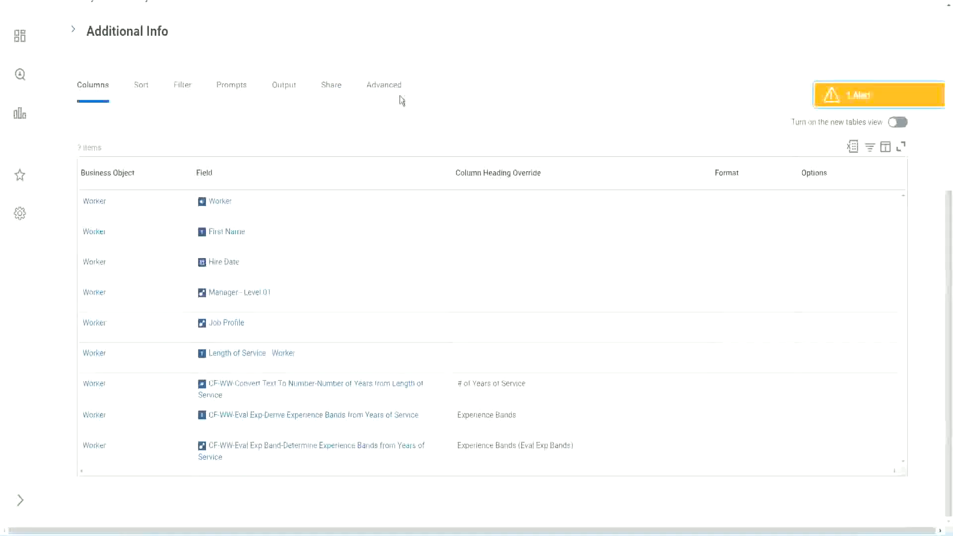
# Open the WW Employee Details custom report for editing.
pyautogui.scroll(5, 412, 130)
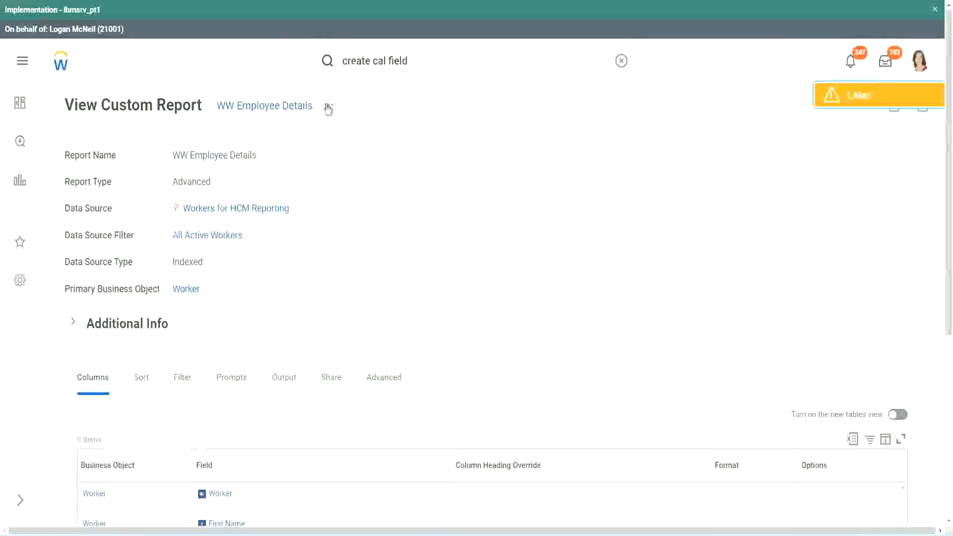
pyautogui.click(329, 107)
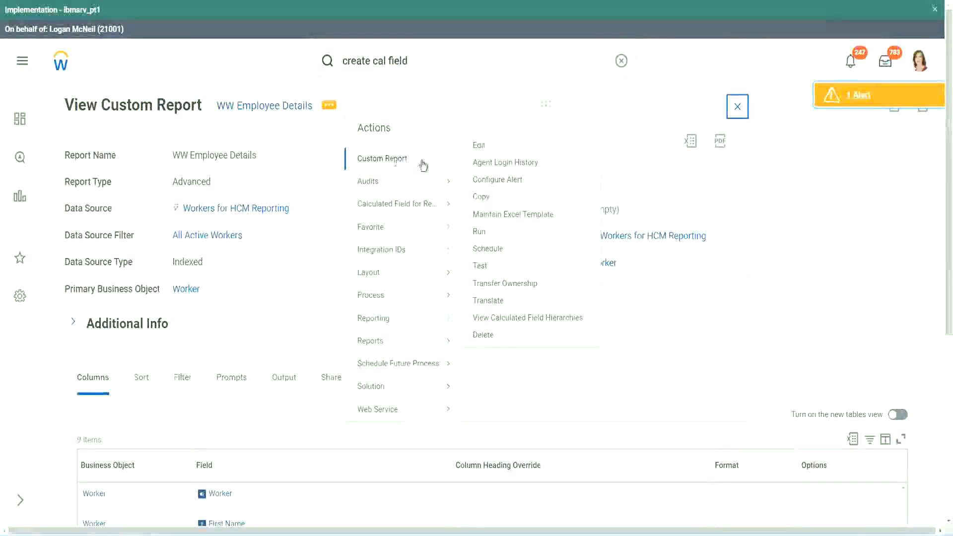
pyautogui.click(486, 147)
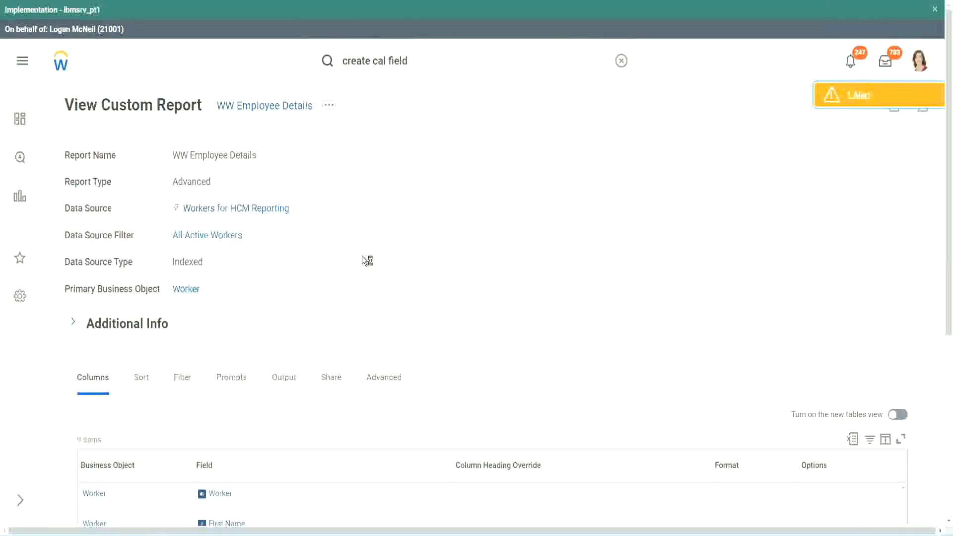
# Add a new Worker column row after the Experience Bands (Eval Exp Bands) column of the report.
pyautogui.scroll(-5, 368, 263)
pyautogui.scroll(-2, 368, 263)
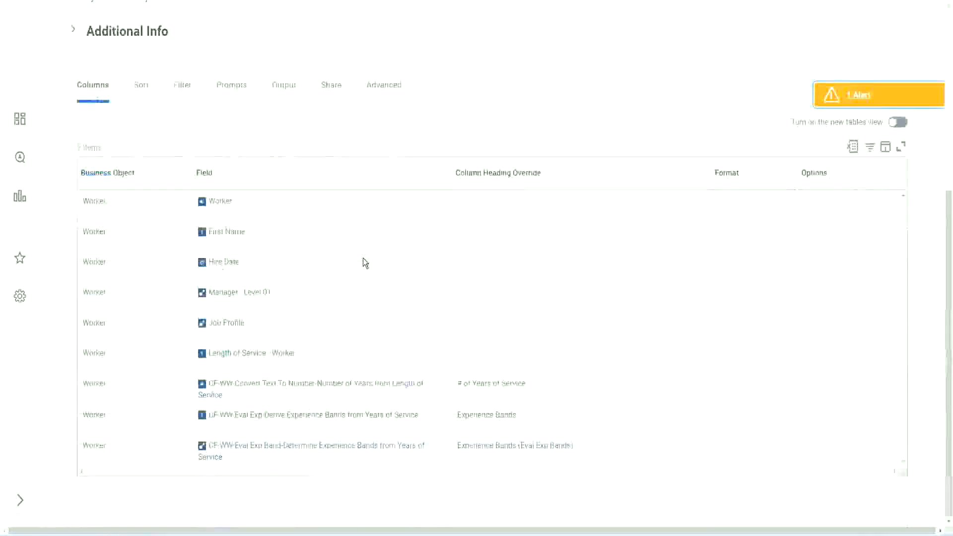
pyautogui.scroll(-8, 358, 277)
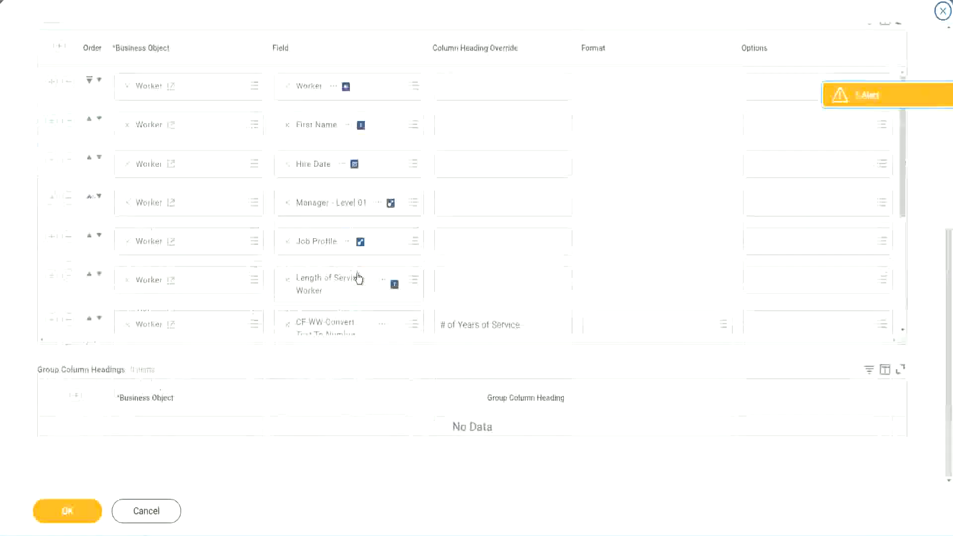
pyautogui.scroll(-5, 219, 287)
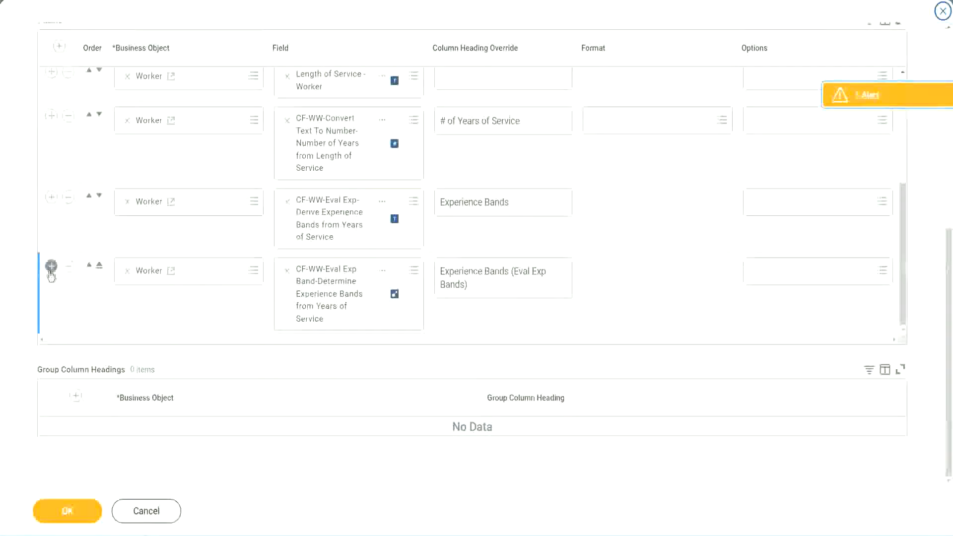
pyautogui.click(51, 266)
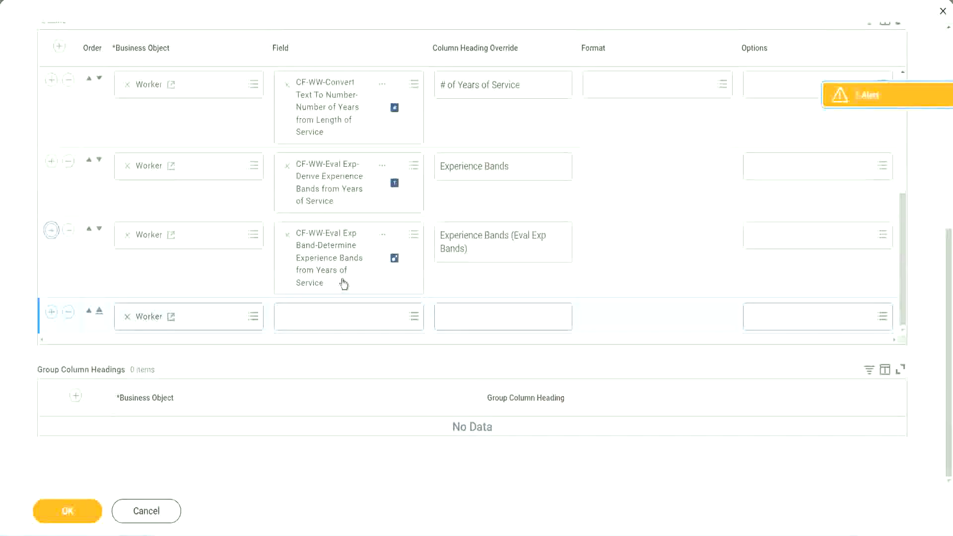
# Set the new Worker row's field to CF-WW-LRB-Identify Experience Bands from years of Service.
pyautogui.click(324, 317)
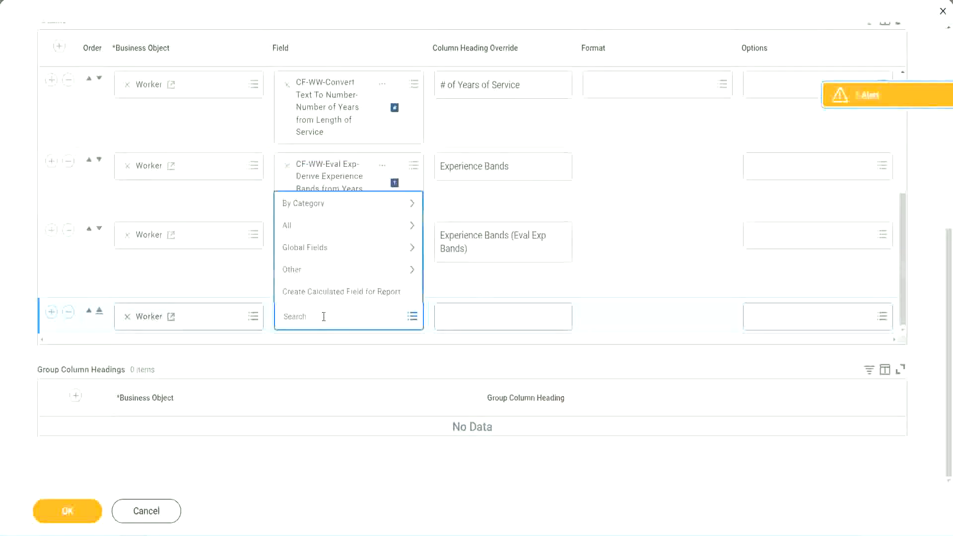
pyautogui.hotkey('ctrl', 'v')
pyautogui.press('Return')
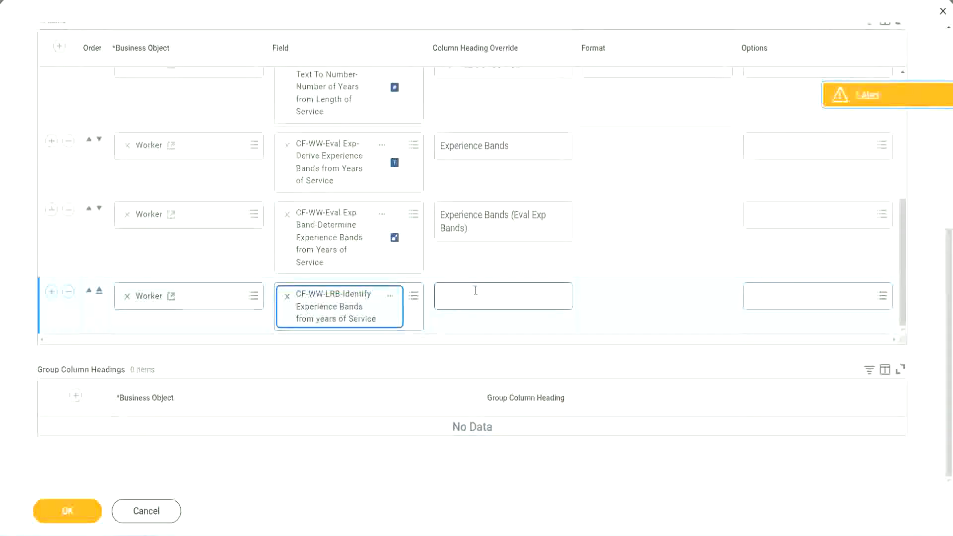
# Override the new column's heading with "Experience Bands (LRB)".
pyautogui.click(476, 290)
pyautogui.write('Ex')
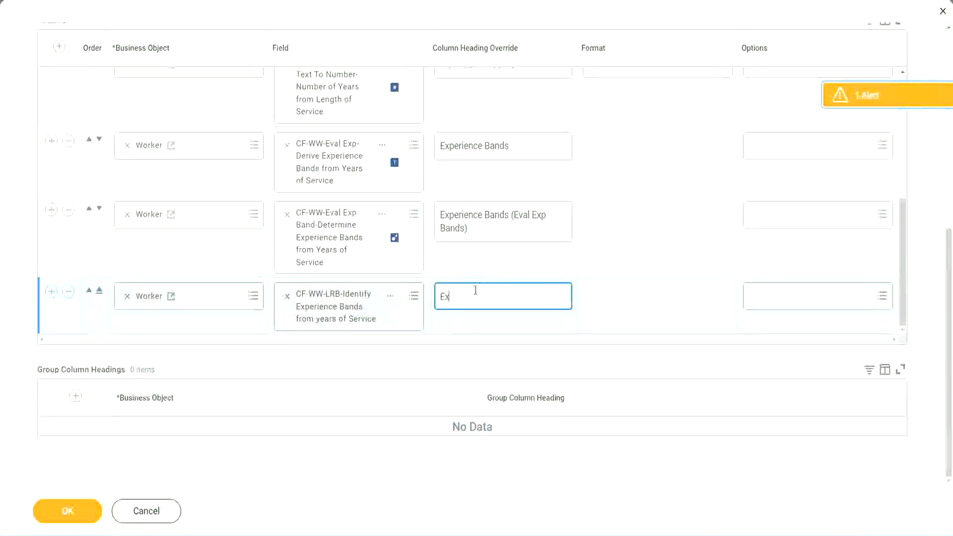
pyautogui.write('perienc')
pyautogui.press('BackSpace')
pyautogui.press('BackSpace')
pyautogui.press('BackSpace')
pyautogui.press('BackSpace')
pyautogui.press('BackSpace')
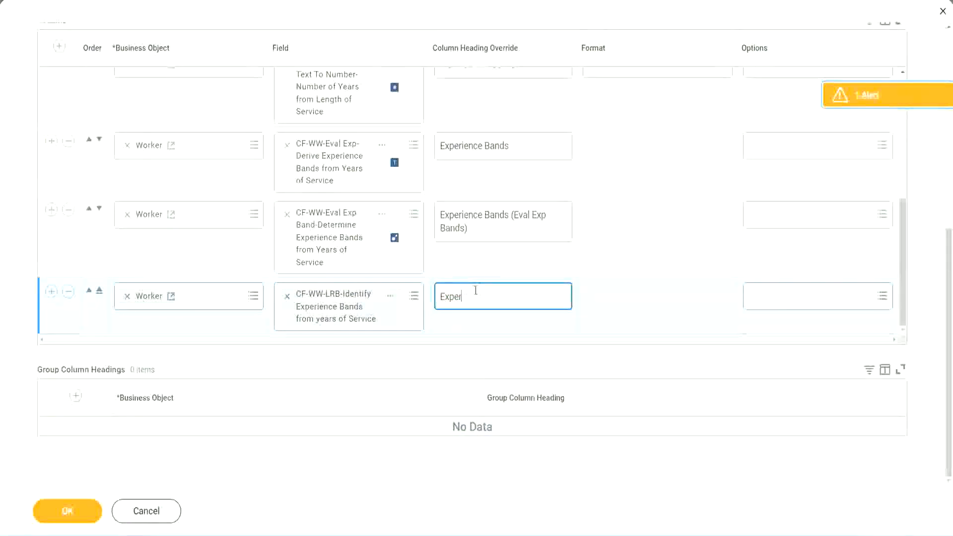
pyautogui.write('rience Bands (LRB)')
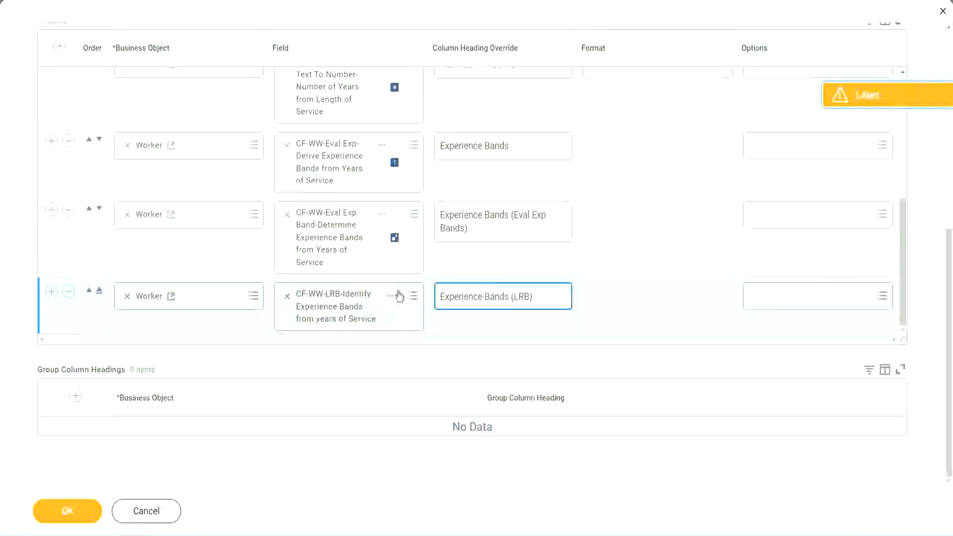
# Save the report definition and run WW Employee Details with the worker, employee and contingent worker type prompts left empty.
pyautogui.click(83, 519)
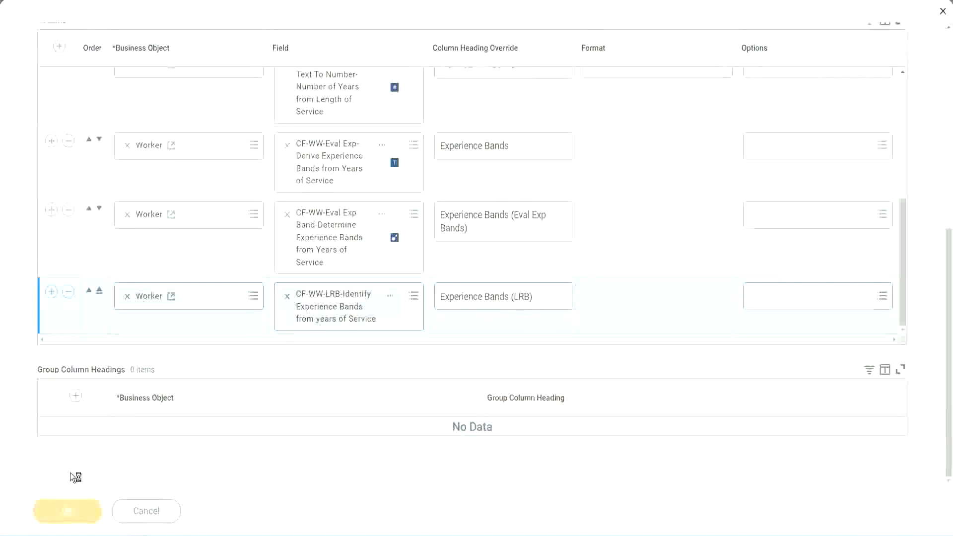
pyautogui.click(94, 504)
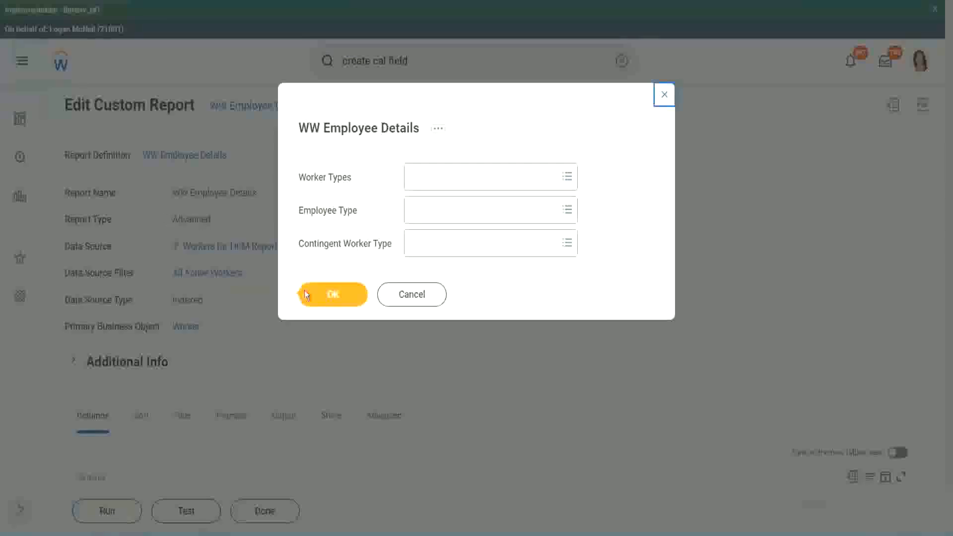
pyautogui.click(338, 297)
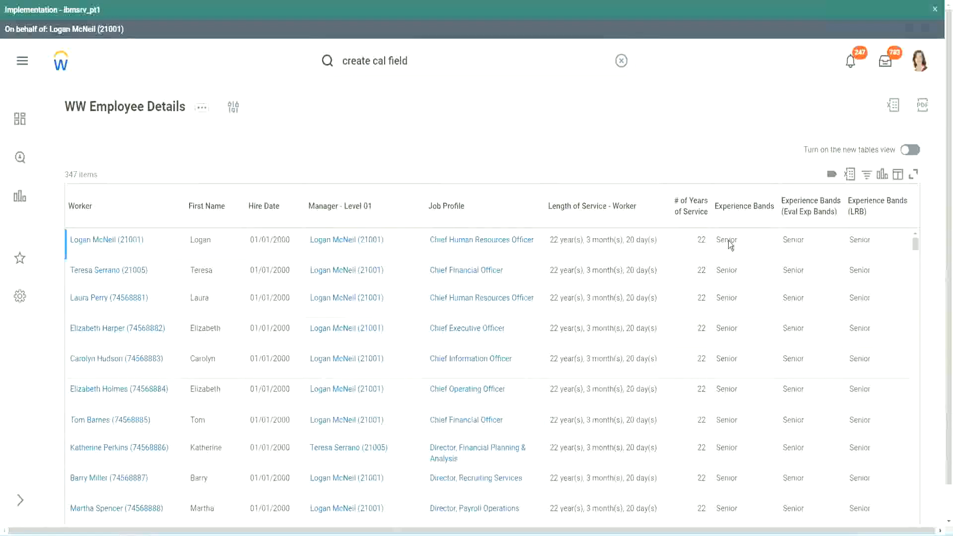
# Compare the Experience Bands, Experience Bands (Eval Exp Bands) and Experience Bands (LRB) columns against years of service across the report's workers.
pyautogui.doubleClick(729, 240)
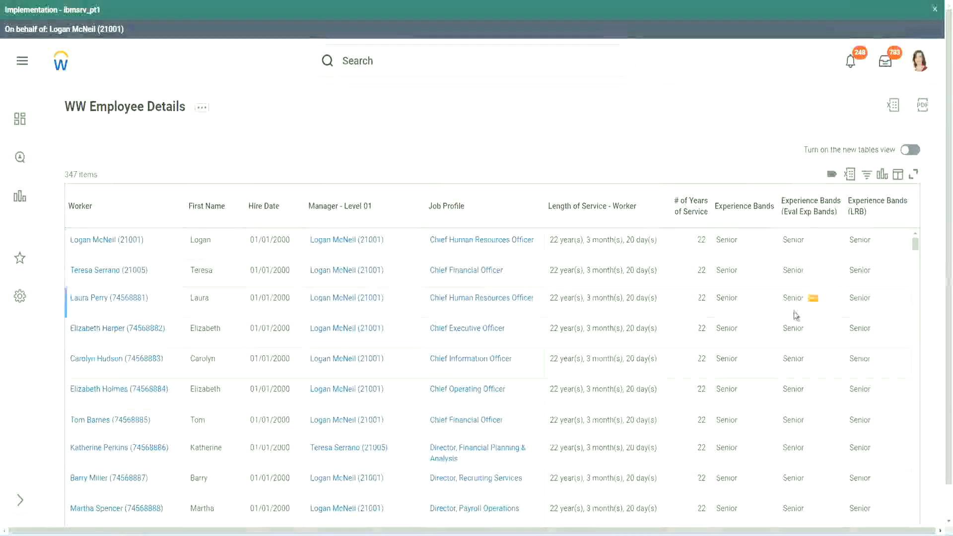
pyautogui.scroll(-10, 794, 311)
pyautogui.scroll(-3, 791, 340)
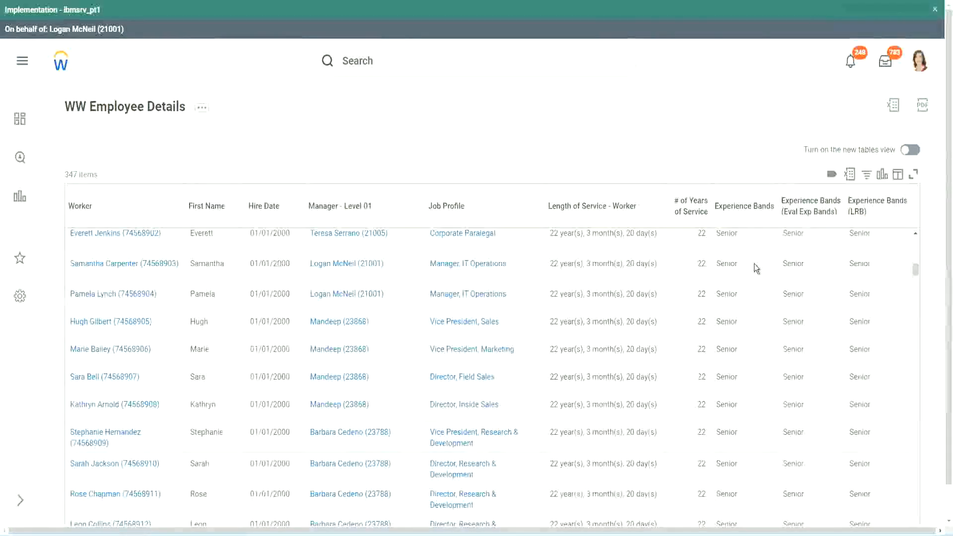
pyautogui.scroll(-3, 744, 405)
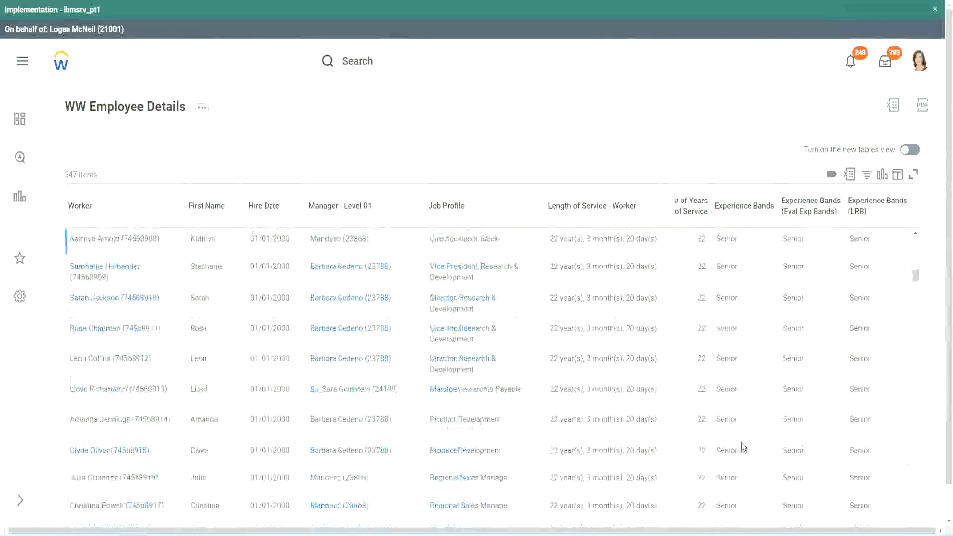
pyautogui.scroll(-1, 746, 352)
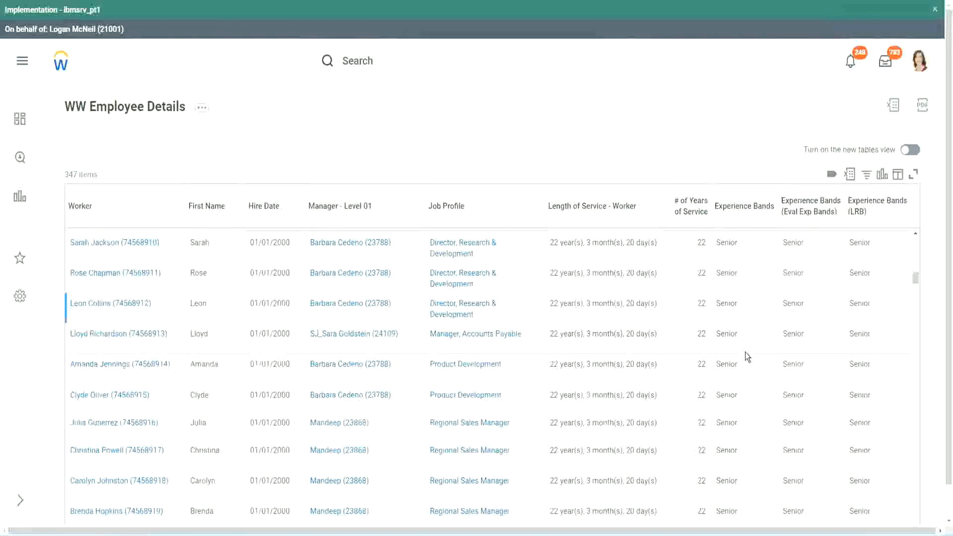